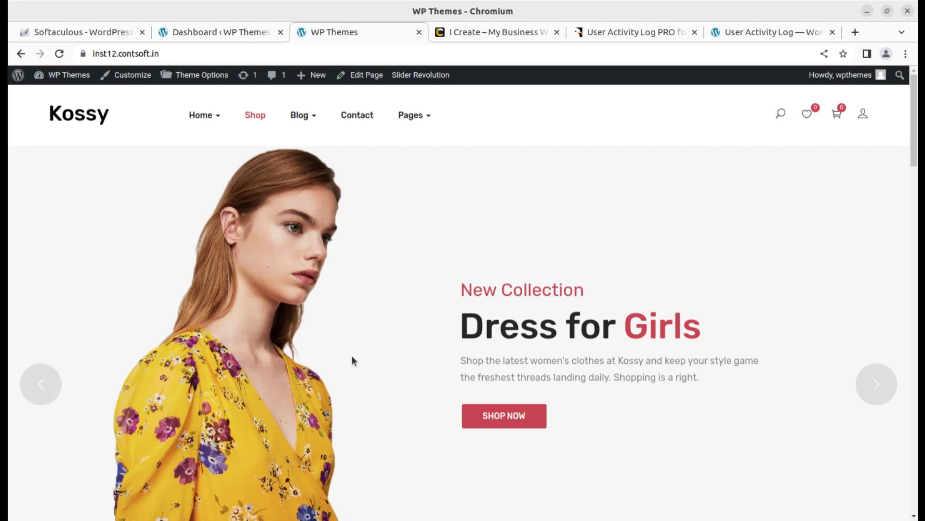
- Examine the Kossy storefront's banner, product filters and product grid, select the Floral Print Shirt, and return to the shop page
scroll(360, 362, down, 8)
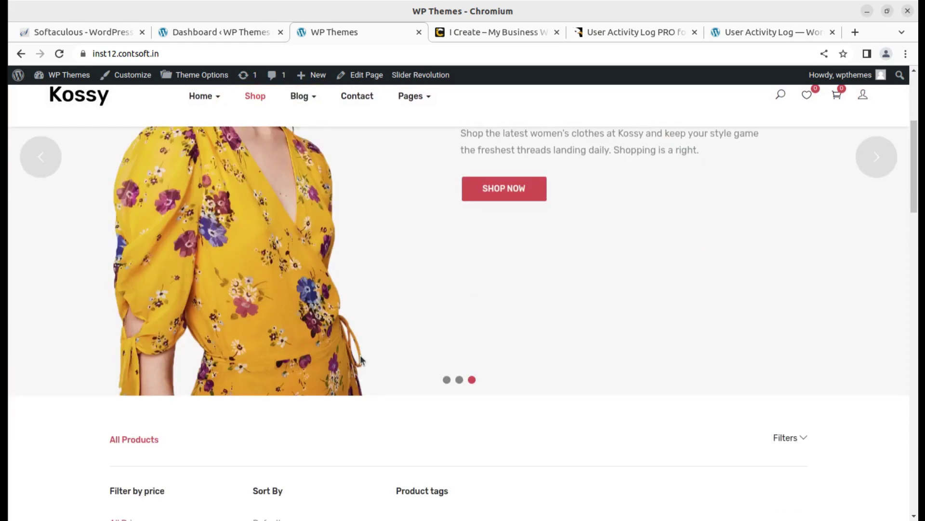
scroll(361, 361, down, 2)
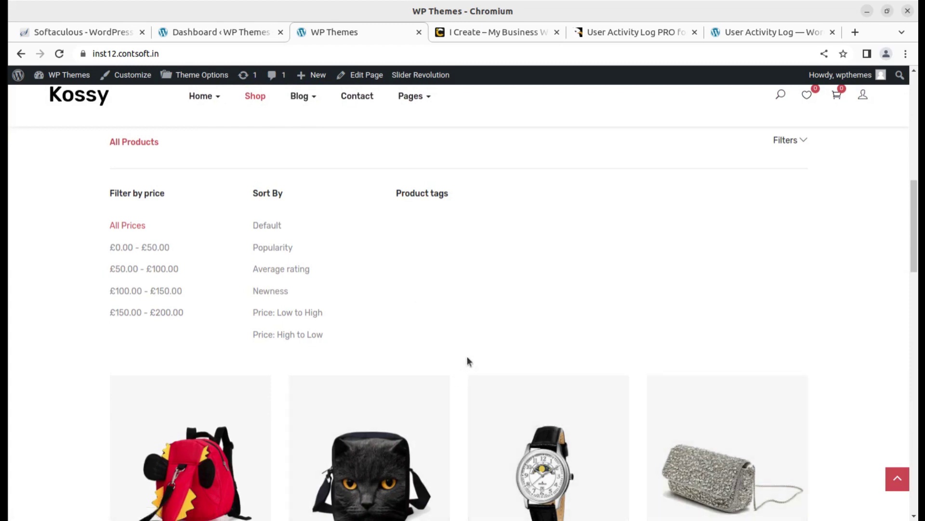
scroll(468, 359, up, 10)
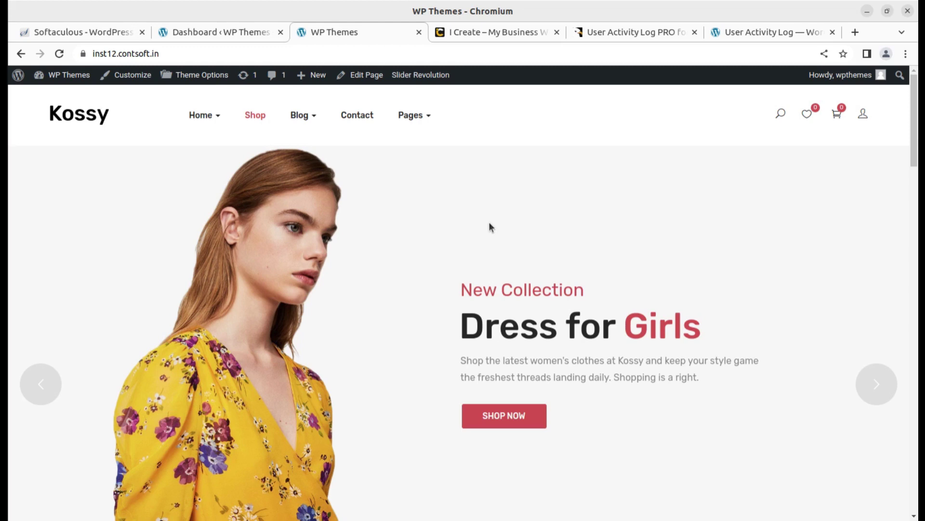
scroll(489, 227, down, 10)
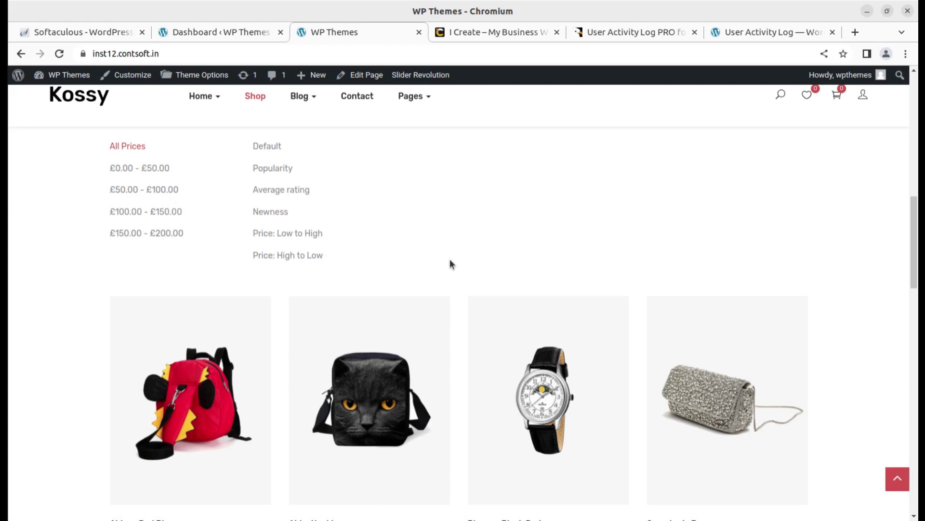
scroll(449, 259, down, 10)
click(540, 217)
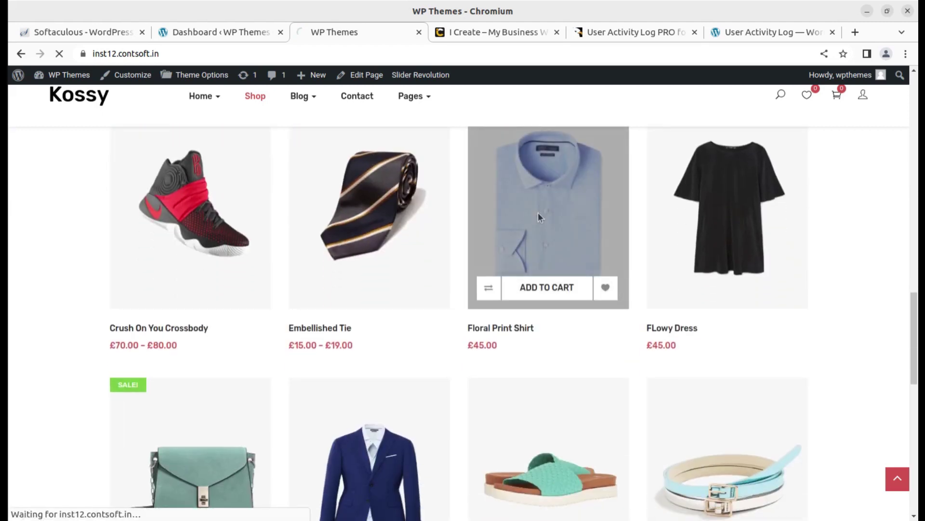
click(21, 53)
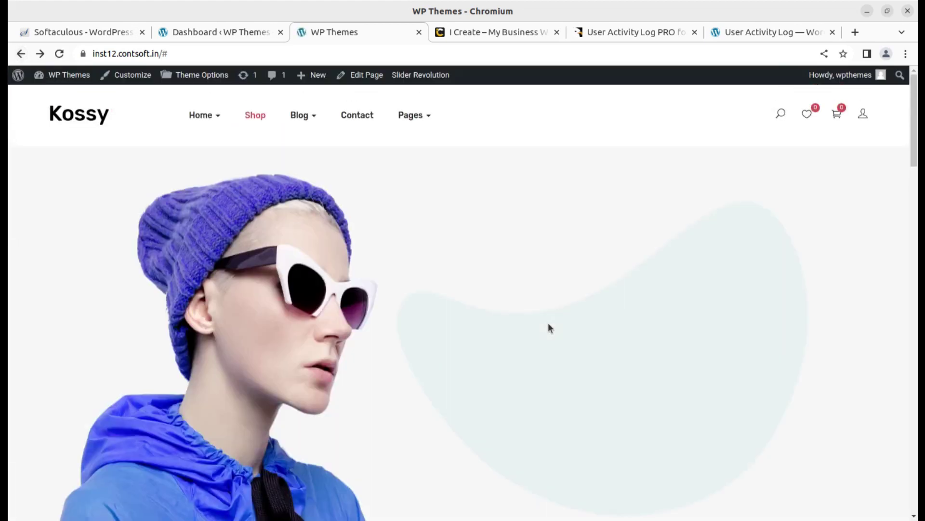
- View the User Activity Log PRO for WordPress item page on CodeCanyon and highlight its title
click(608, 33)
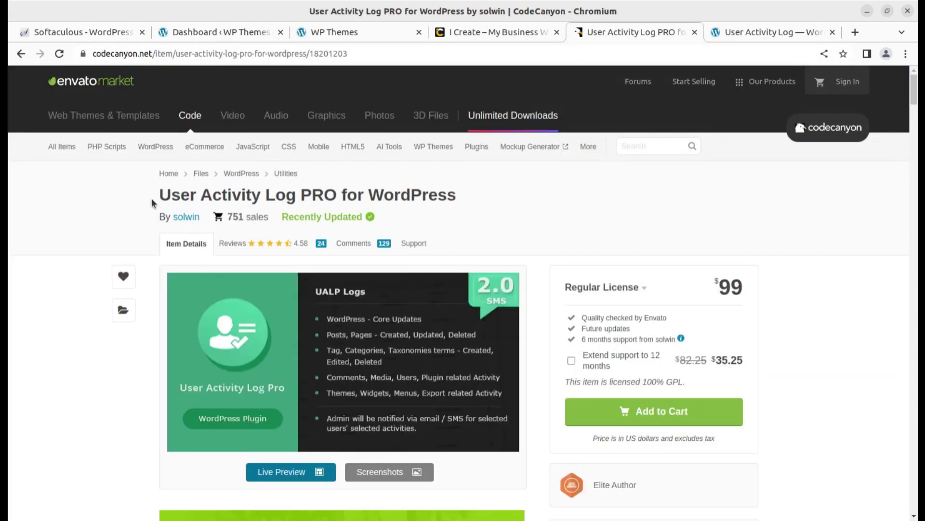
drag(151, 198, 462, 206)
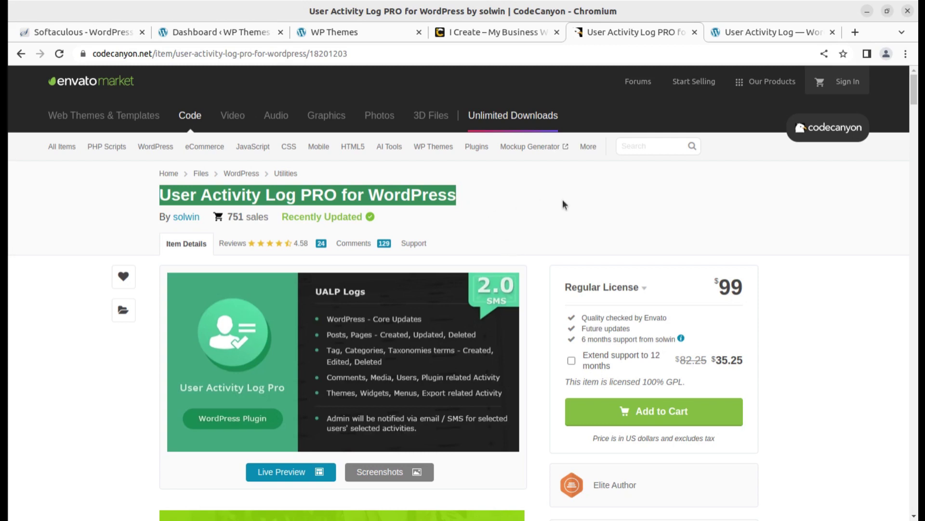
- Switch to the I Create website and move its browser tab to the end of the tab row
click(487, 33)
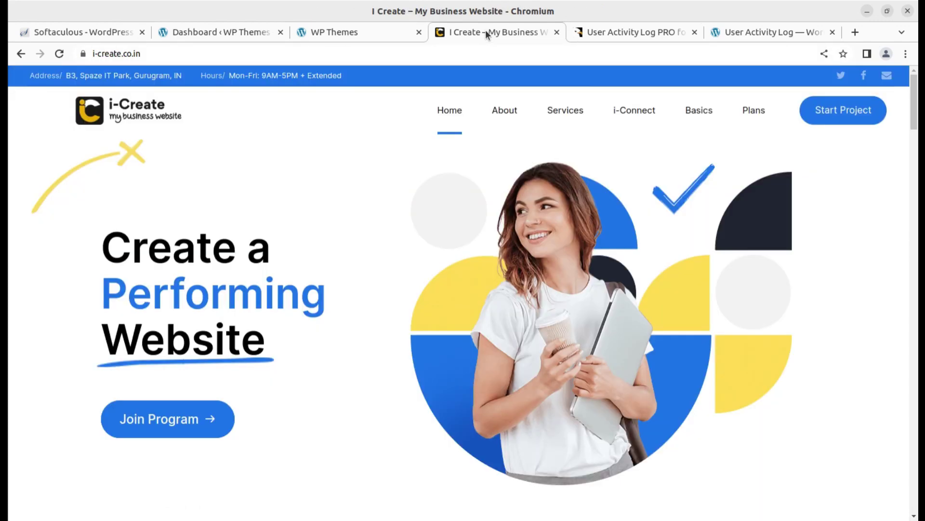
drag(487, 30, 747, 28)
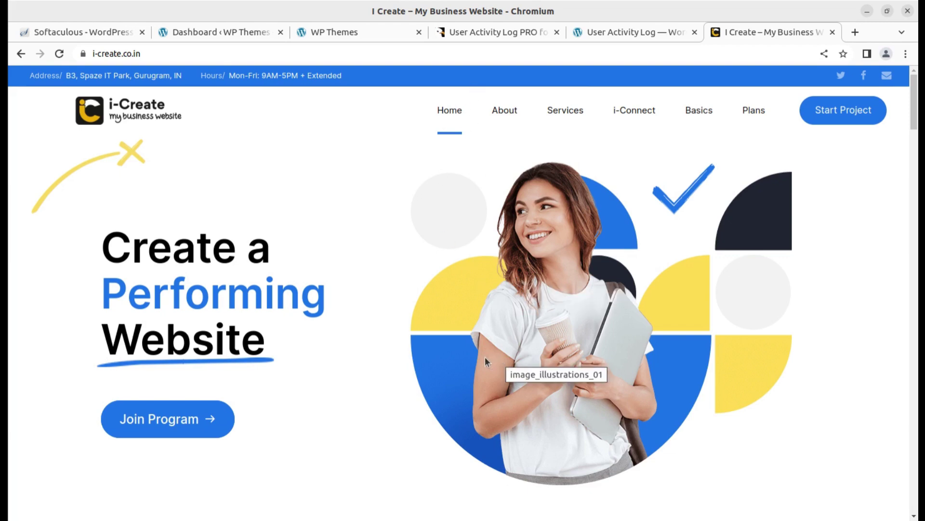
scroll(492, 357, down, 5)
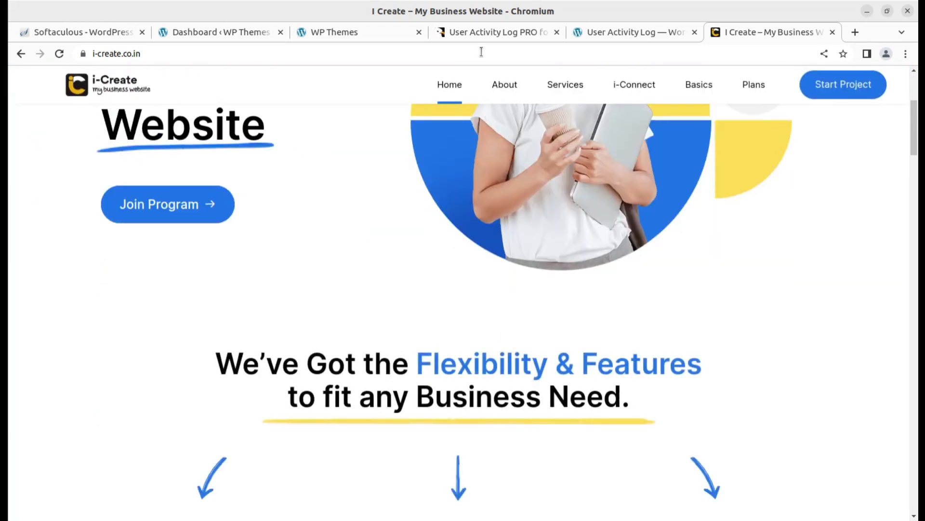
- Return to the User Activity Log PRO item page and examine the author's profile and Elite Author badge
click(482, 33)
mouse_move(476, 146)
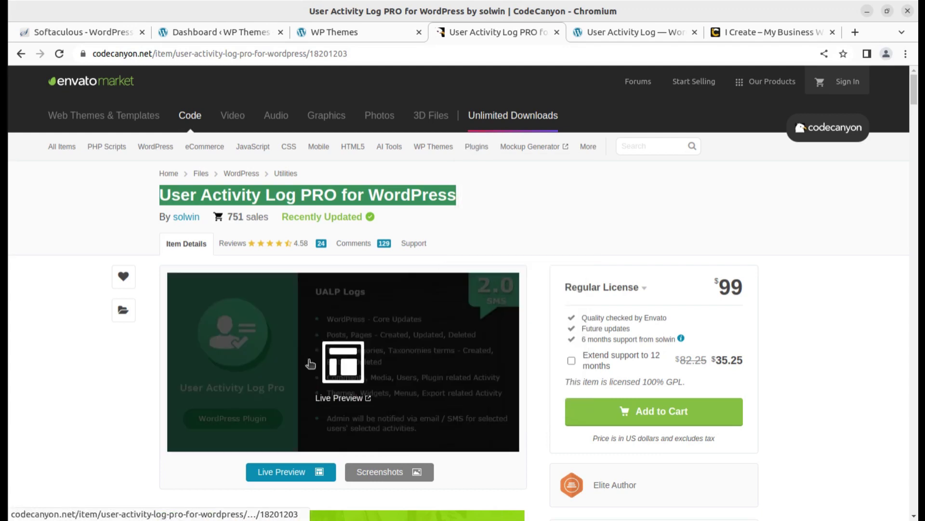
click(89, 293)
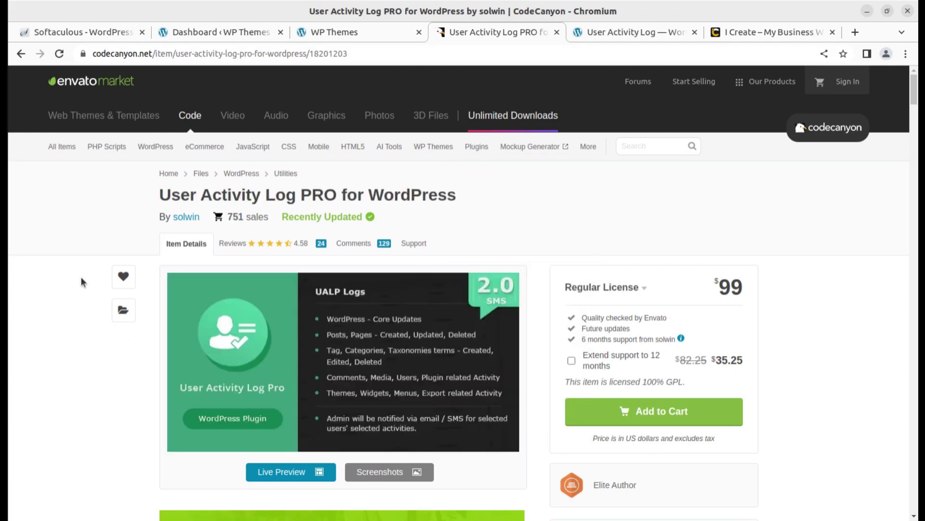
scroll(145, 452, down, 3)
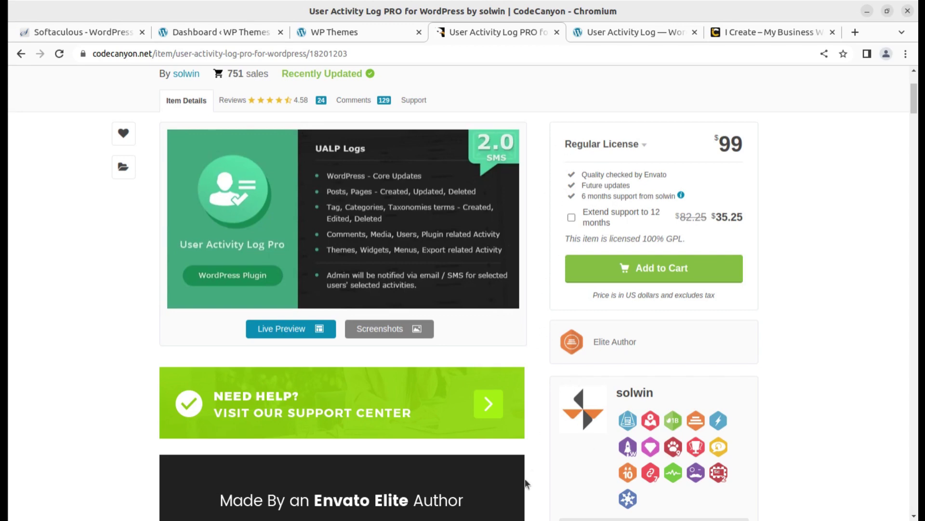
scroll(526, 479, up, 3)
scroll(528, 475, down, 4)
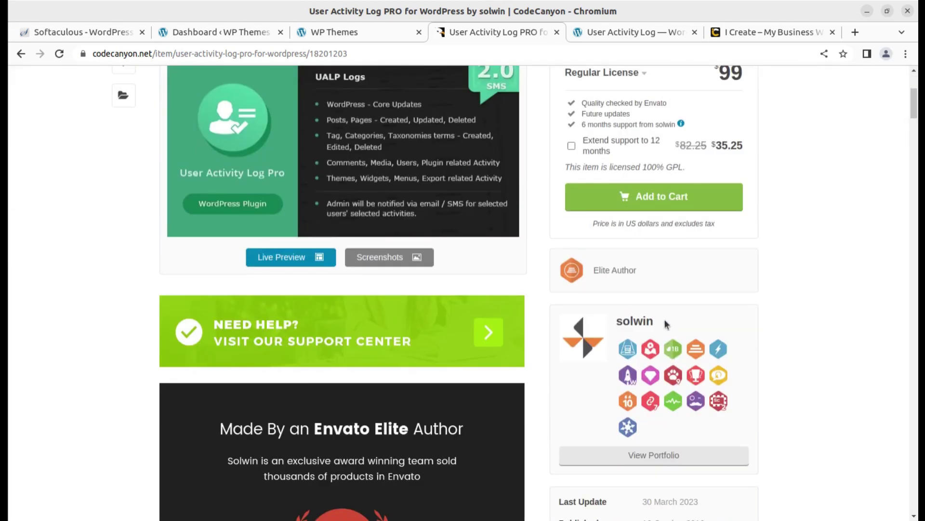
drag(667, 324, 604, 323)
drag(644, 270, 587, 274)
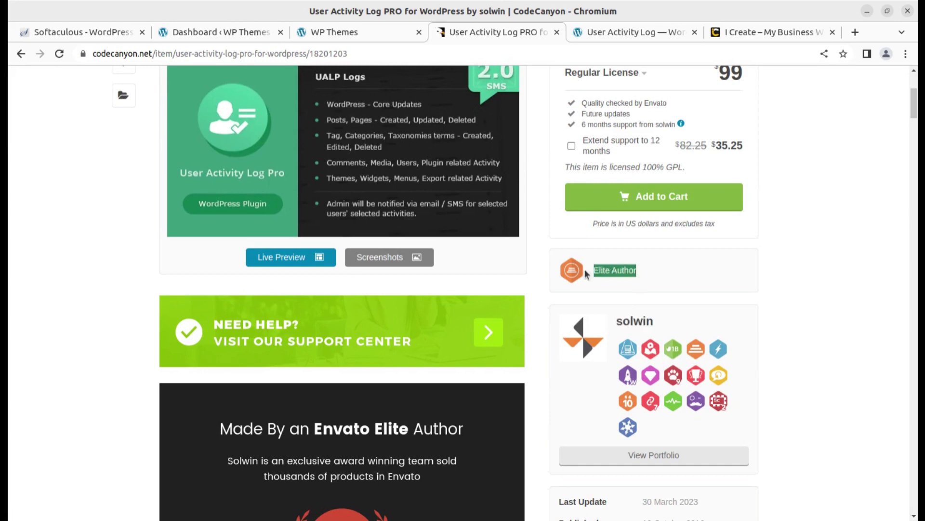
- Examine the plugin's sales count, publication date and last update date on the item page
scroll(553, 446, up, 4)
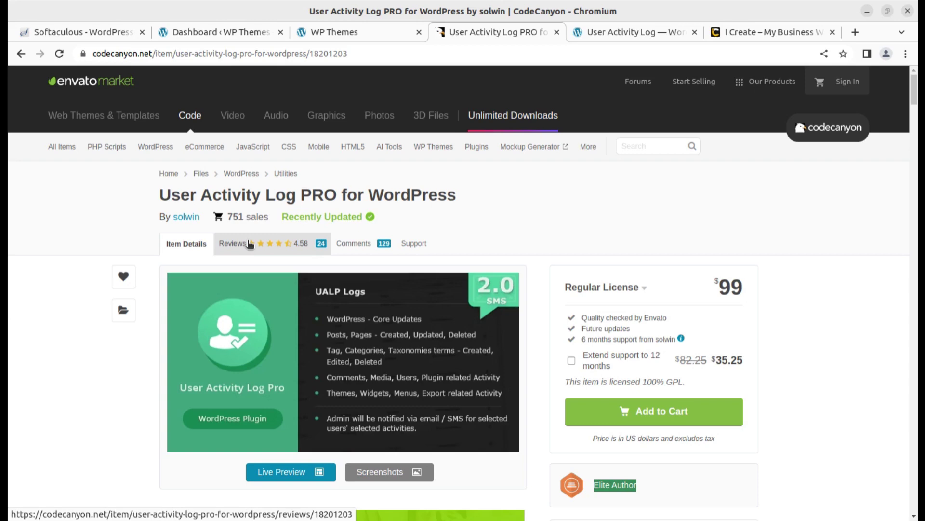
double_click(235, 216)
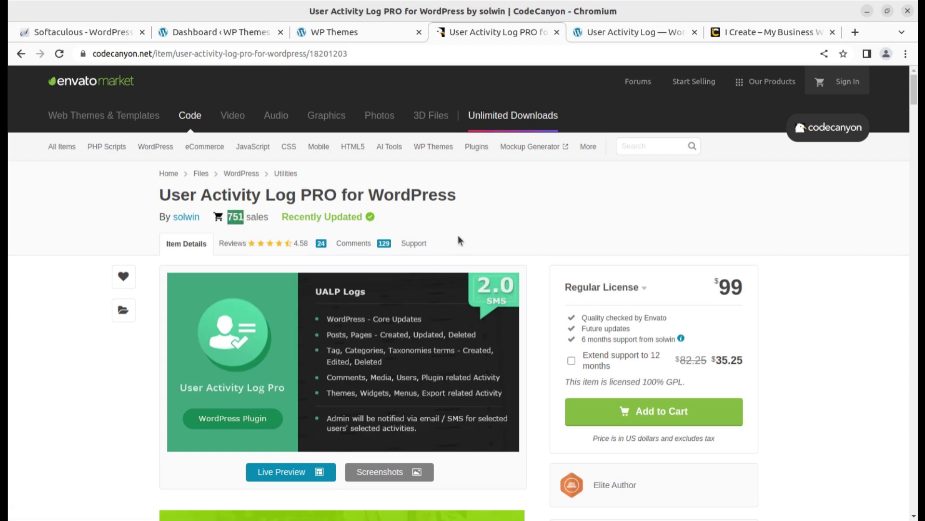
scroll(458, 236, down, 9)
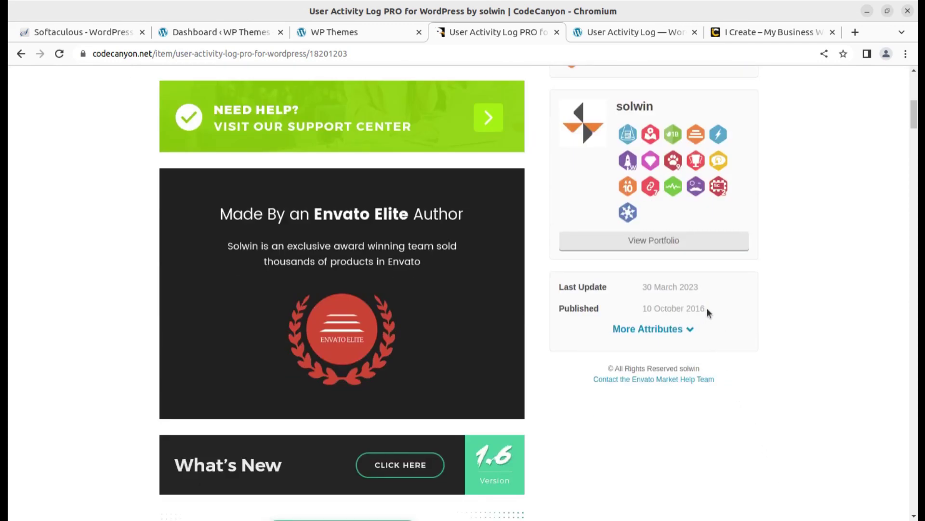
drag(706, 308, 646, 311)
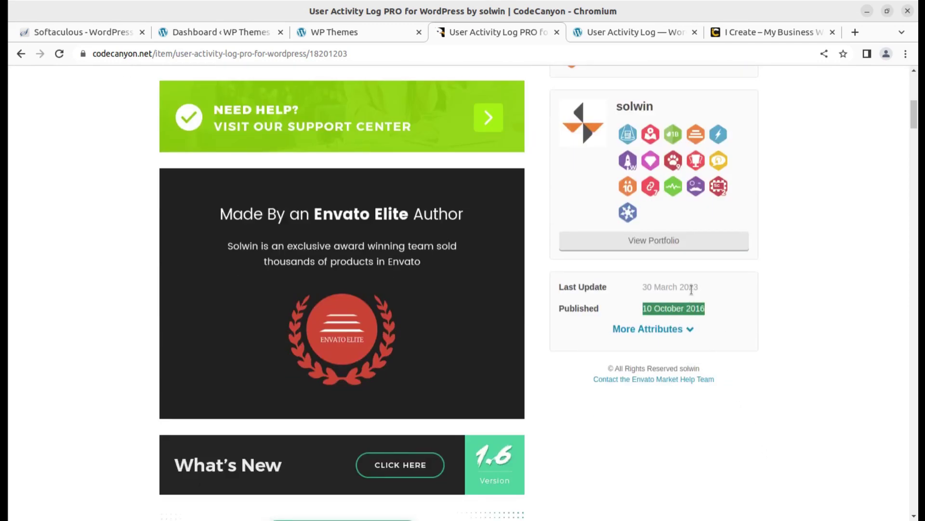
drag(702, 288, 639, 287)
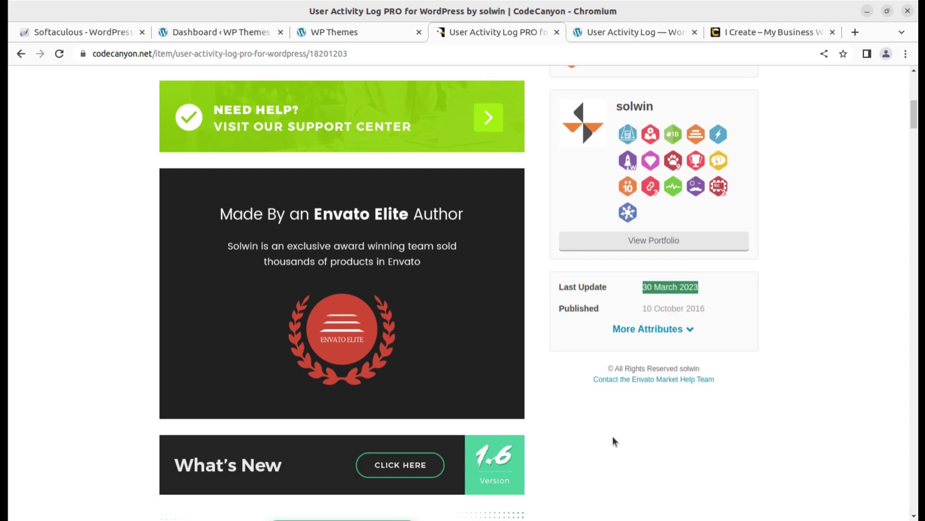
scroll(612, 436, up, 10)
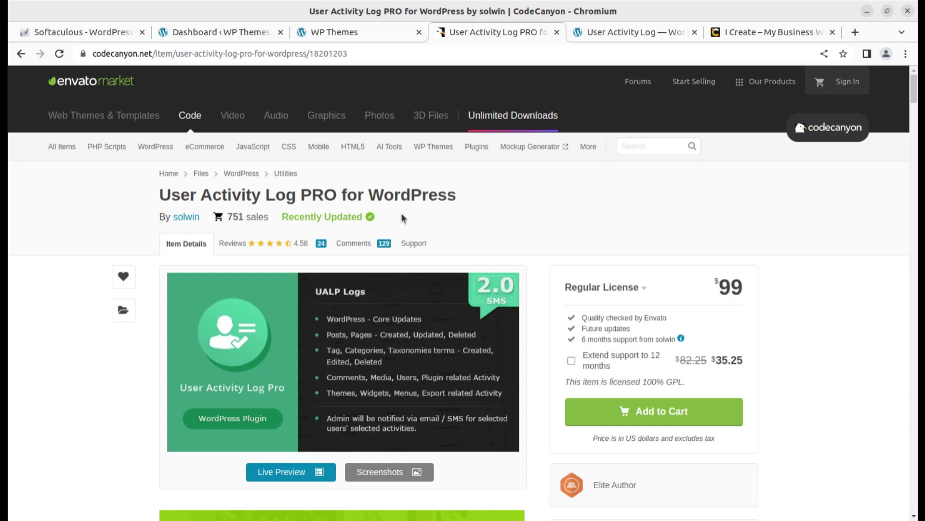
- Check the Kossy store and its WordPress dashboard tabs, and return to the User Activity Log demo admin page
click(640, 32)
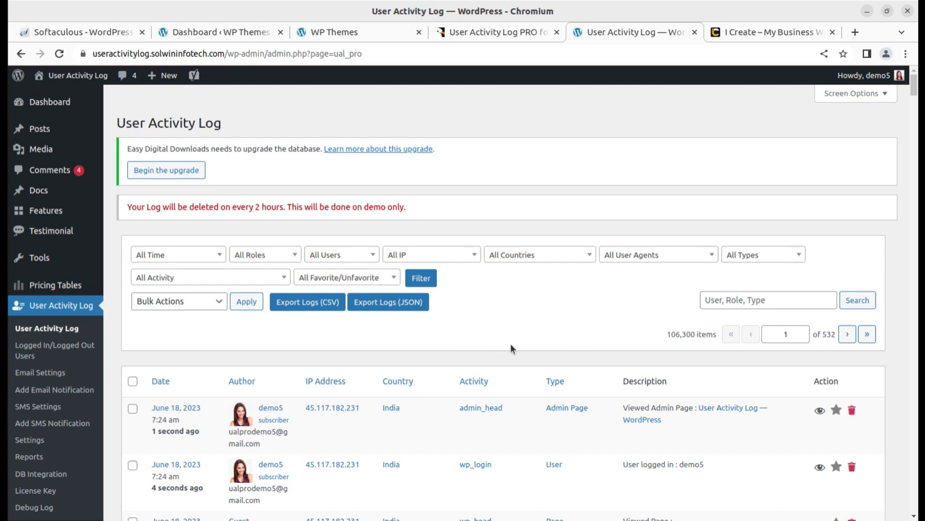
click(326, 31)
click(235, 32)
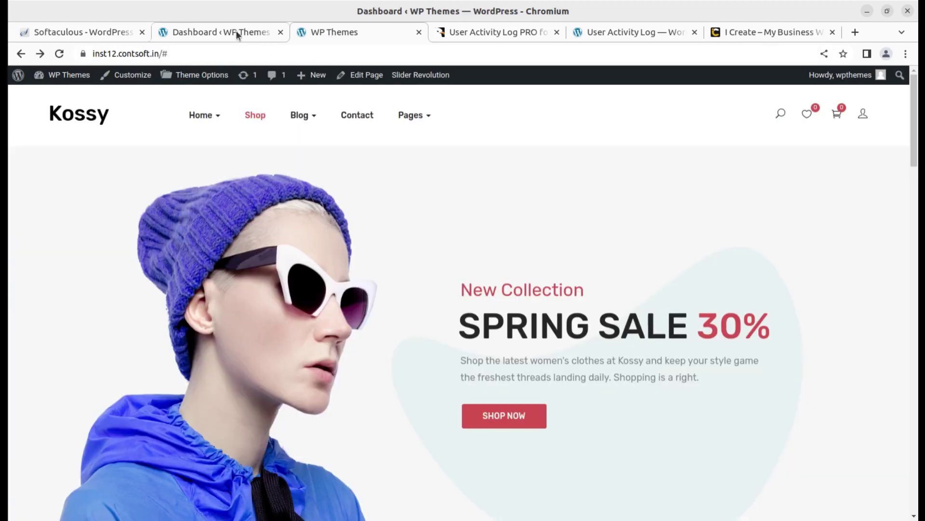
click(345, 32)
click(628, 32)
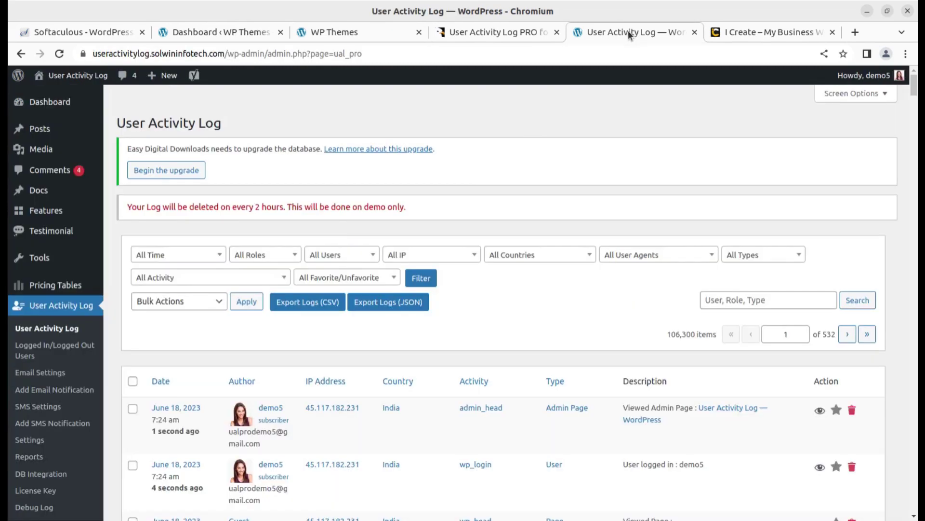
- Examine the entries in the User Activity Log table, including author, IP address, country, activity, type and description
scroll(501, 347, down, 3)
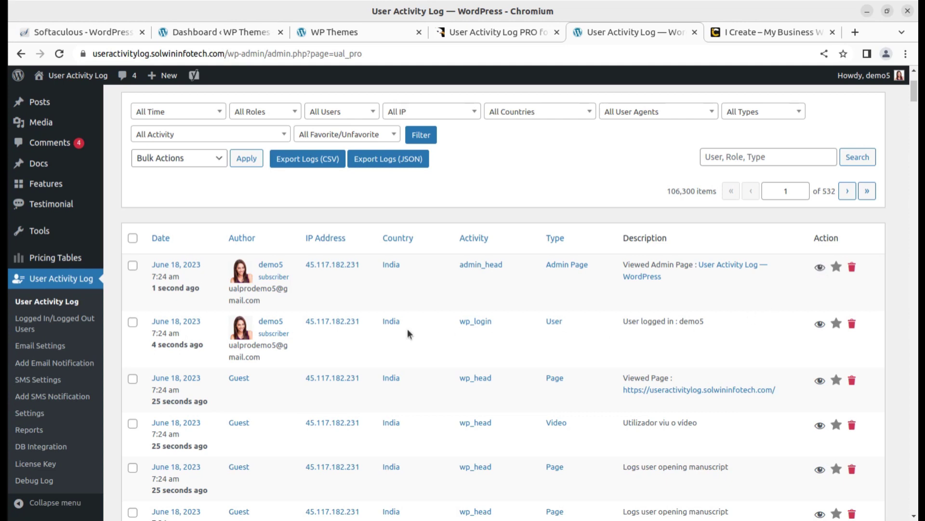
scroll(322, 336, down, 10)
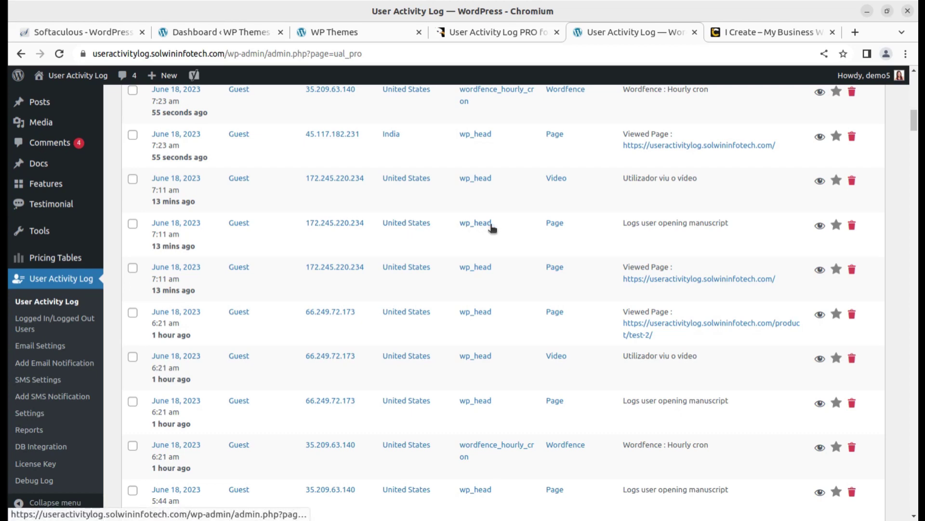
key(F5)
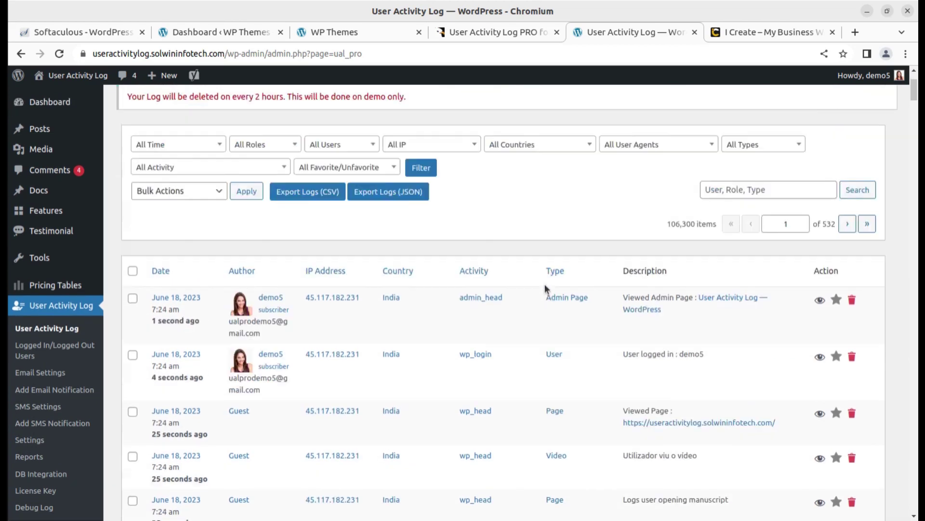
scroll(469, 322, down, 5)
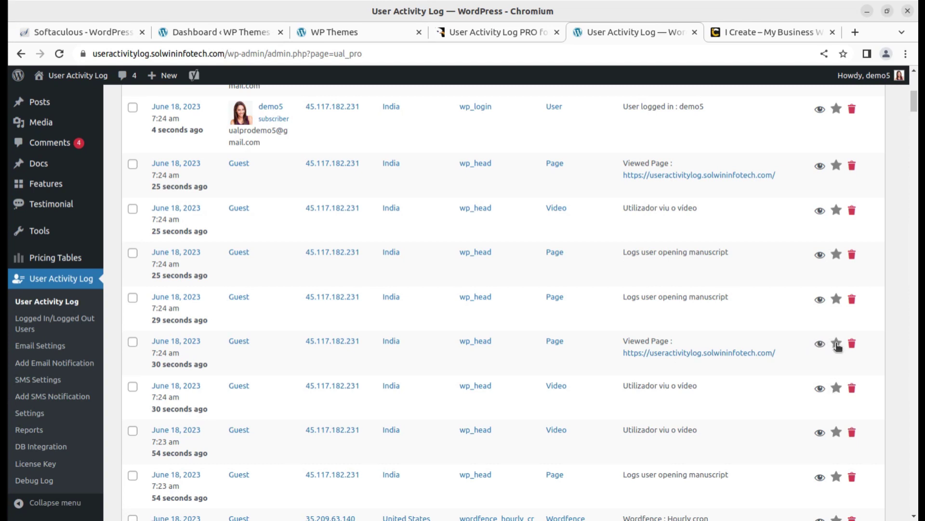
- Examine the activity log filtered by the June 18, 2023 date of a guest page-view entry, and return to the full log
click(837, 344)
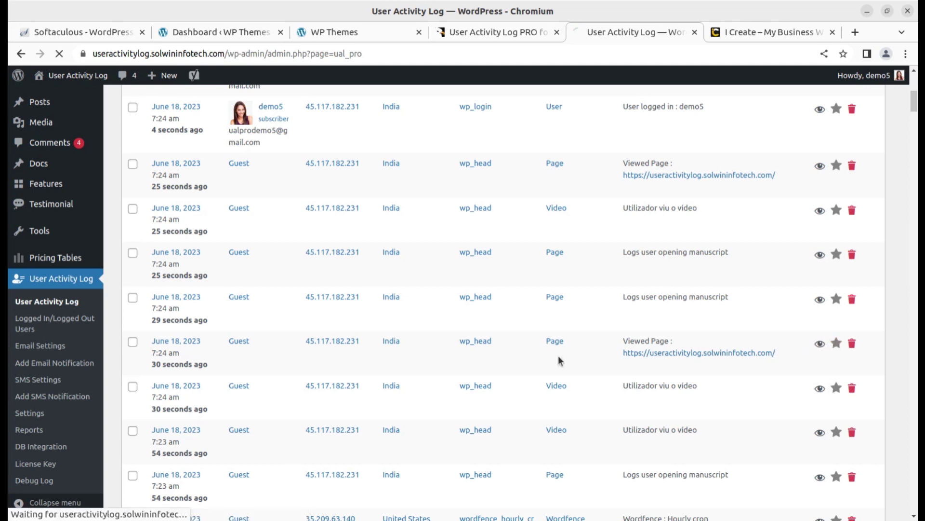
click(178, 342)
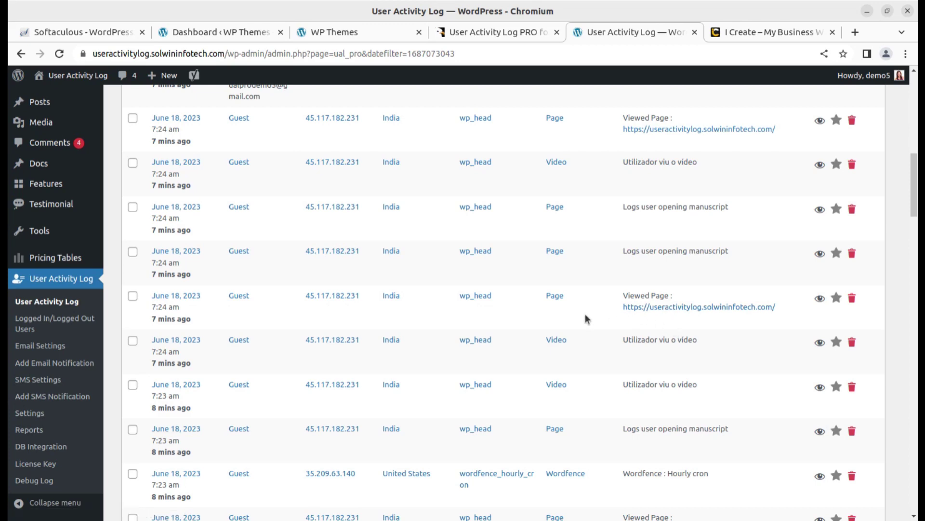
scroll(587, 319, down, 6)
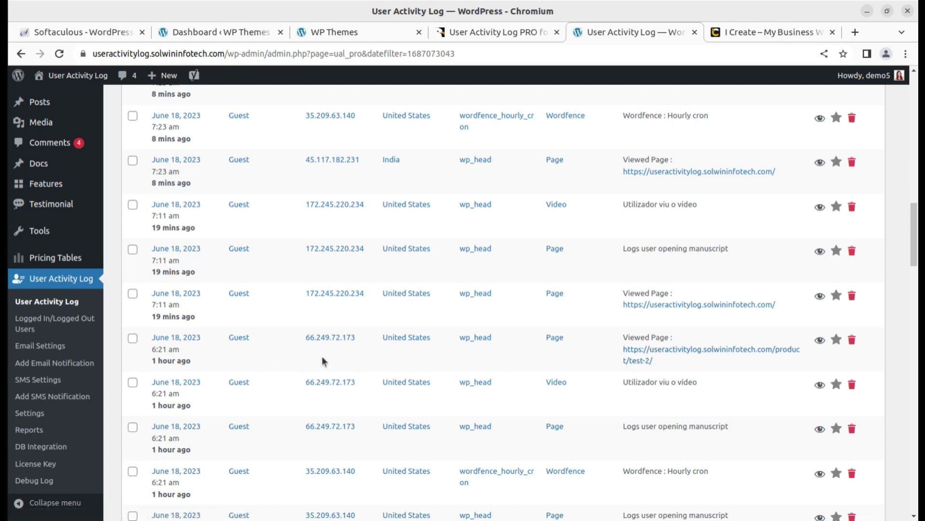
scroll(337, 366, down, 3)
scroll(291, 325, down, 3)
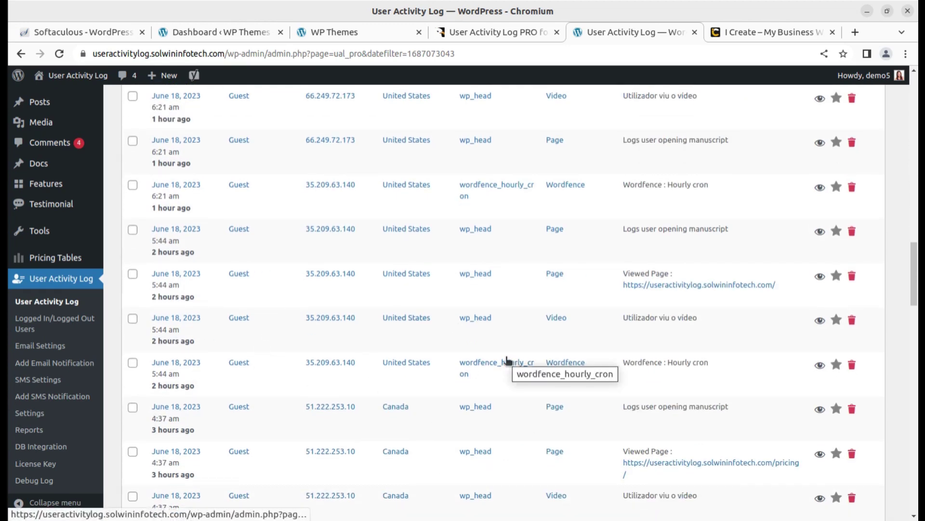
scroll(502, 359, up, 10)
scroll(298, 366, up, 5)
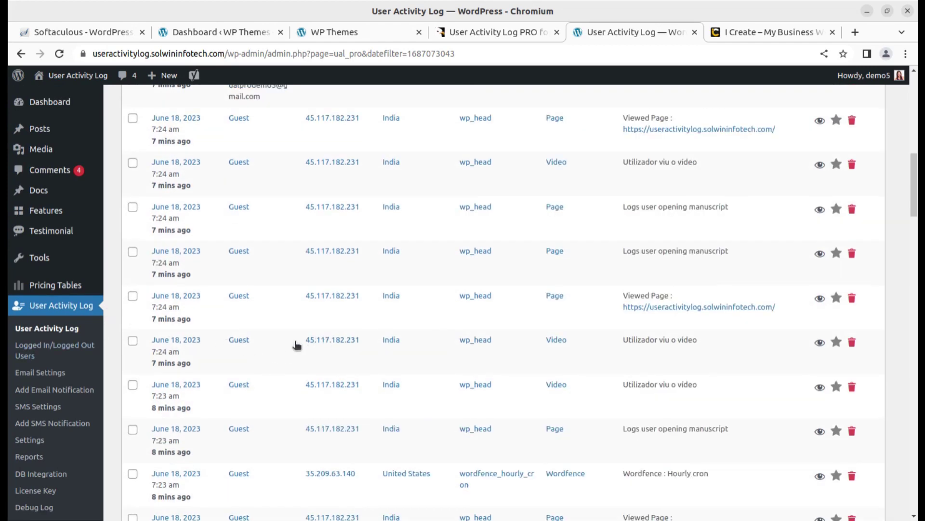
click(49, 333)
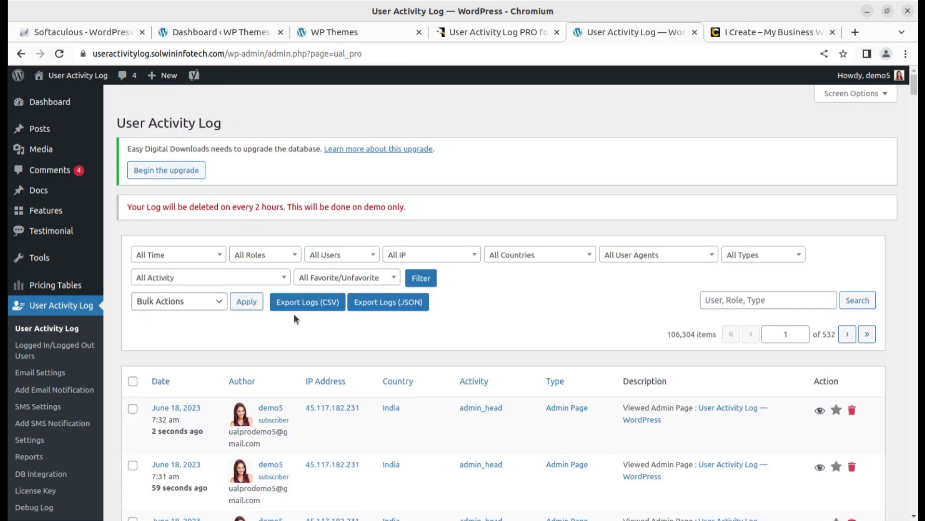
- Examine the Logged In/Logged Out Users page, including login times, last seen, login status and the actions for logging users out
scroll(196, 334, down, 3)
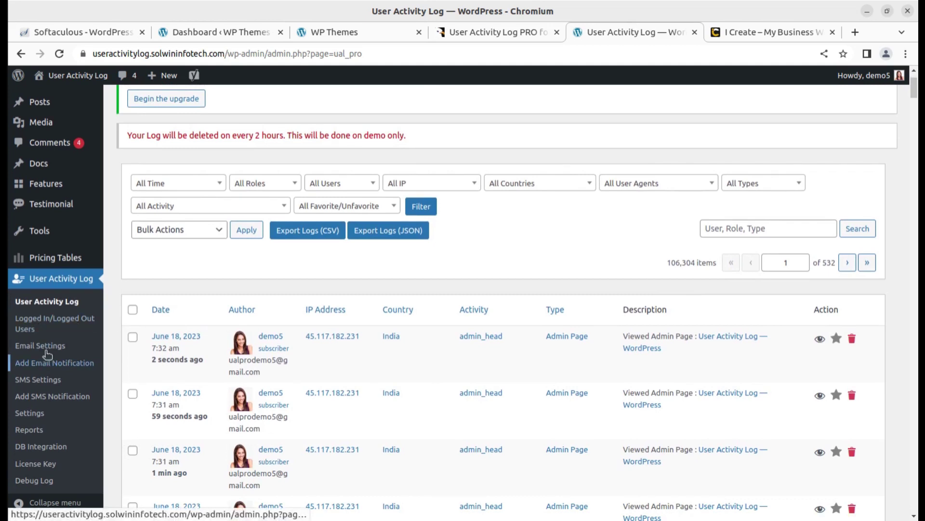
click(51, 324)
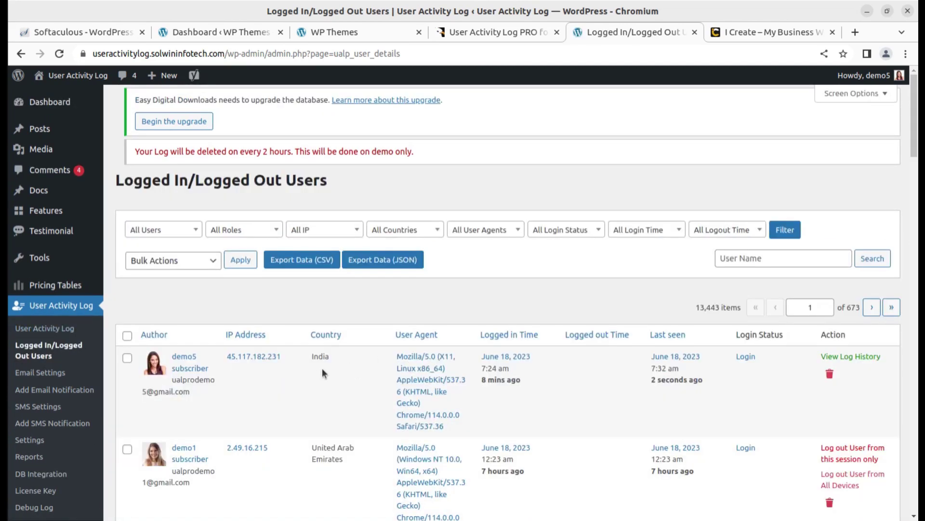
scroll(322, 368, down, 3)
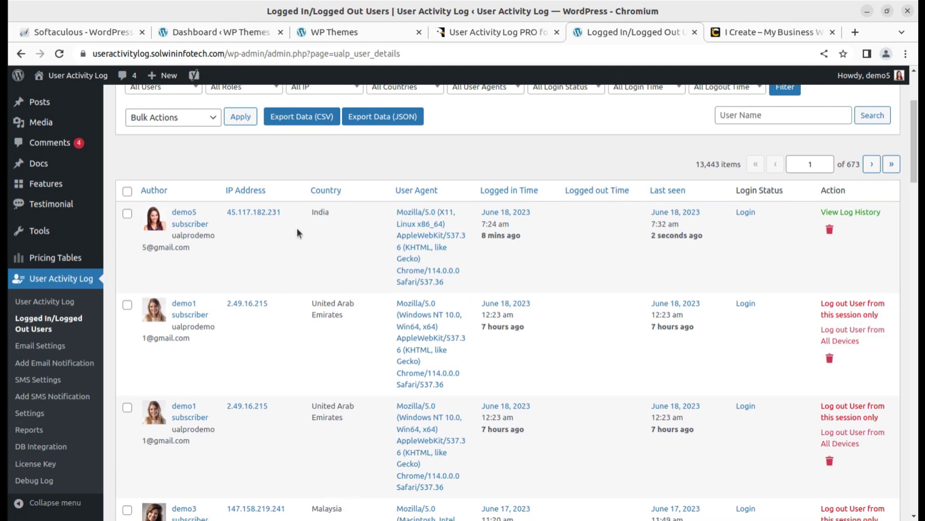
scroll(297, 231, down, 3)
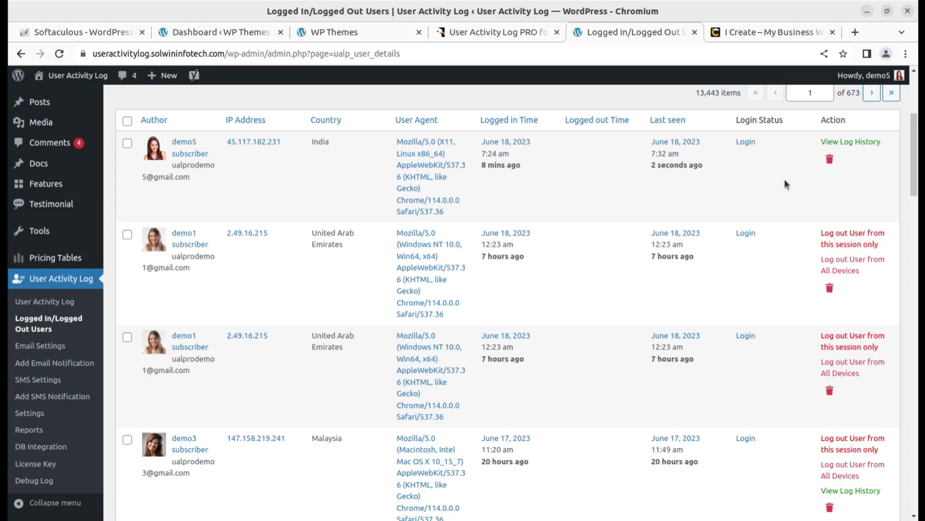
scroll(633, 247, down, 3)
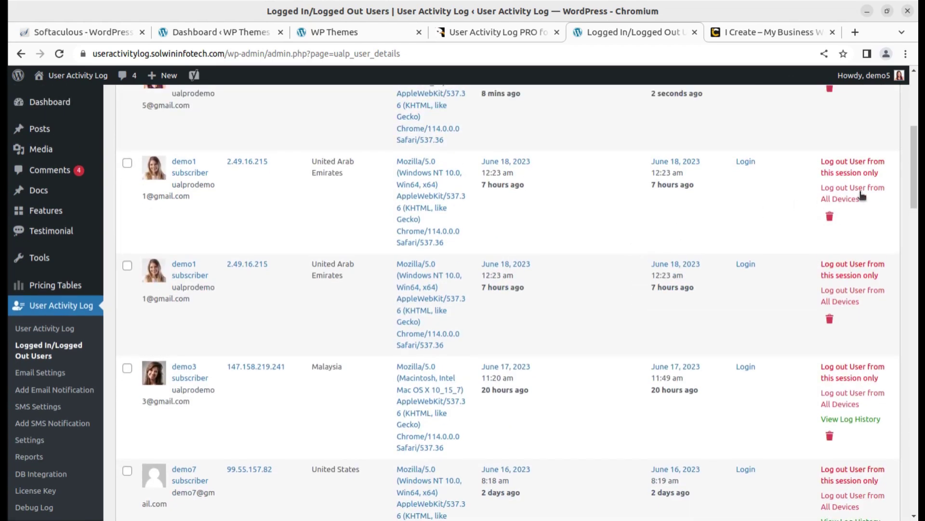
scroll(843, 198, up, 1)
click(843, 198)
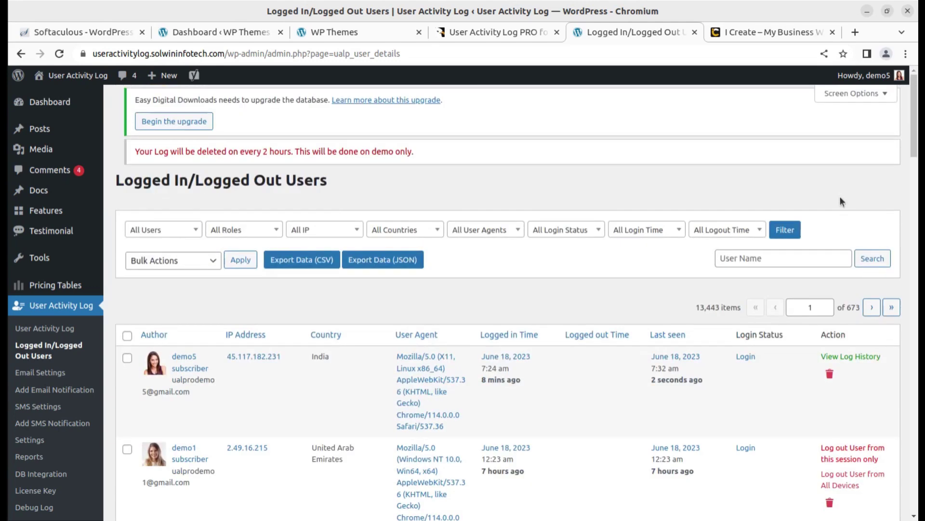
- View the log history of the most recent login session, and return to the Logged In/Logged Out Users list
scroll(840, 197, down, 5)
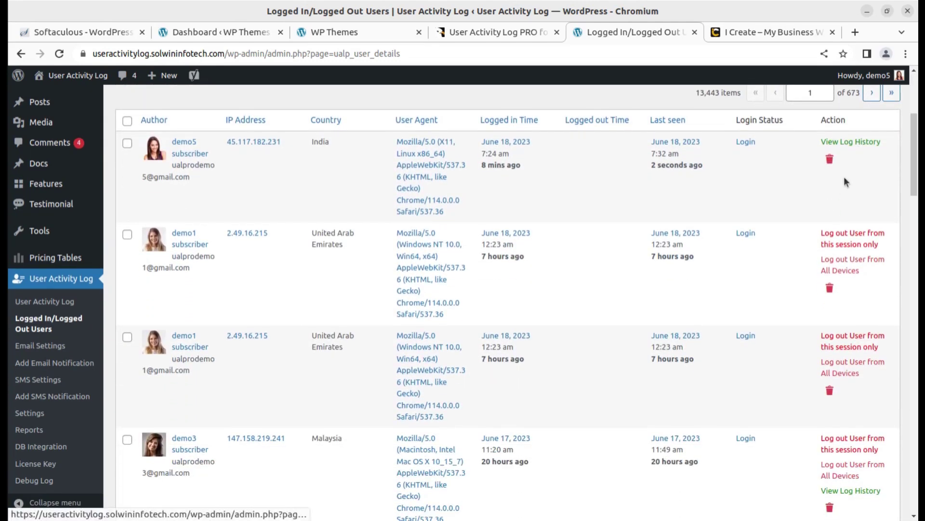
click(851, 142)
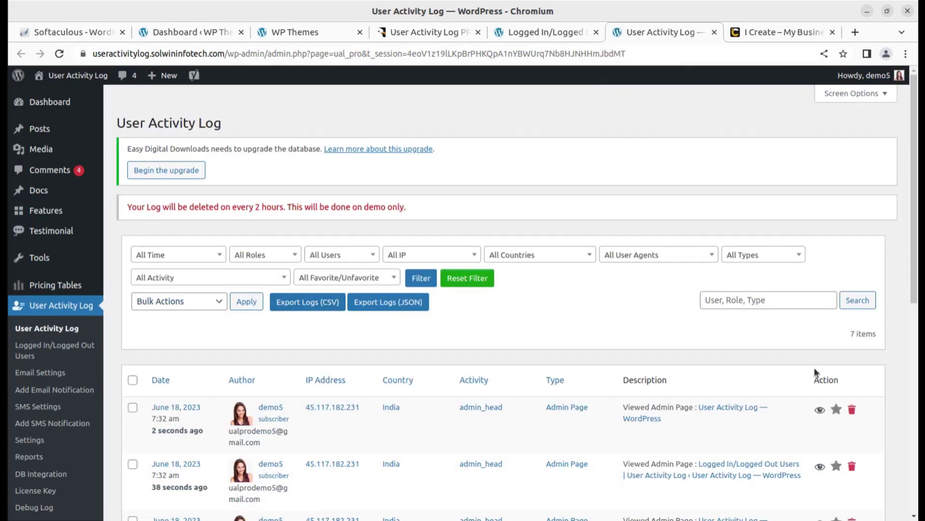
click(715, 33)
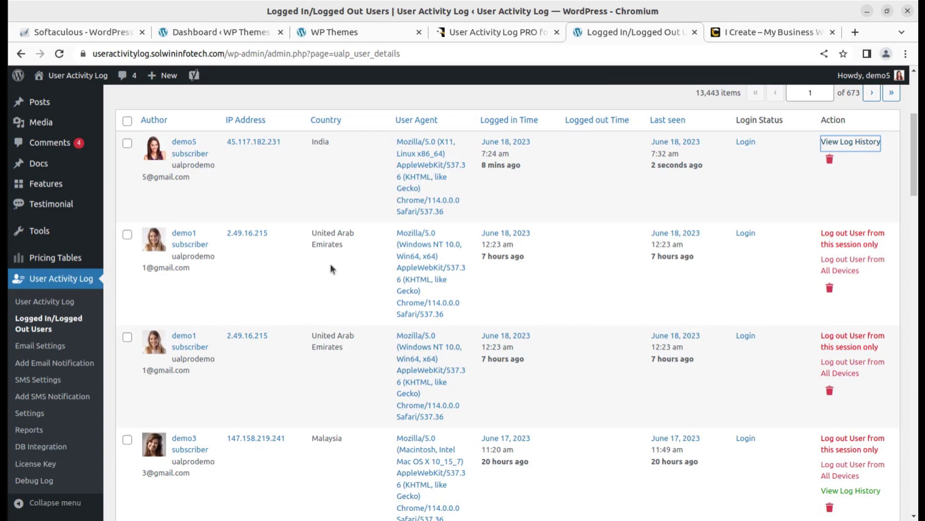
scroll(253, 238, down, 2)
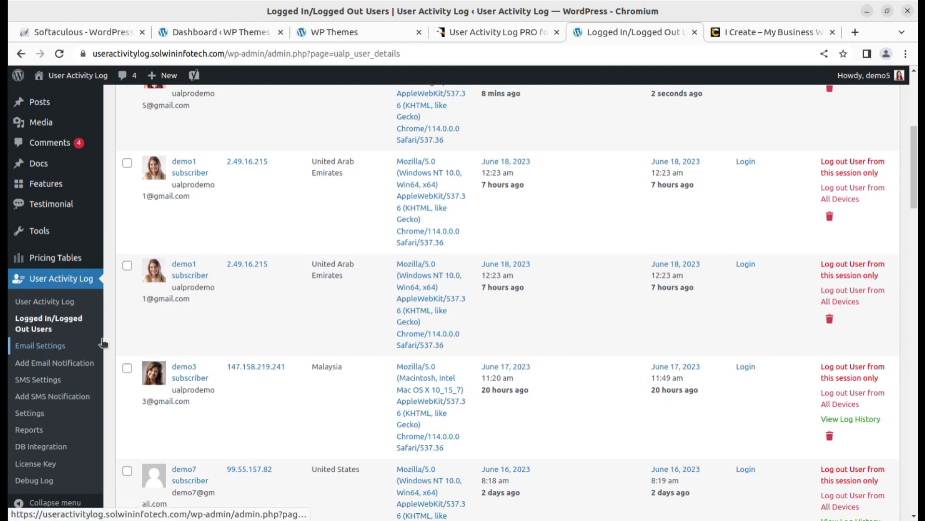
- Examine the Email Notification Settings, including the source email, failed-login and 404-error alert options, and the message template
click(40, 349)
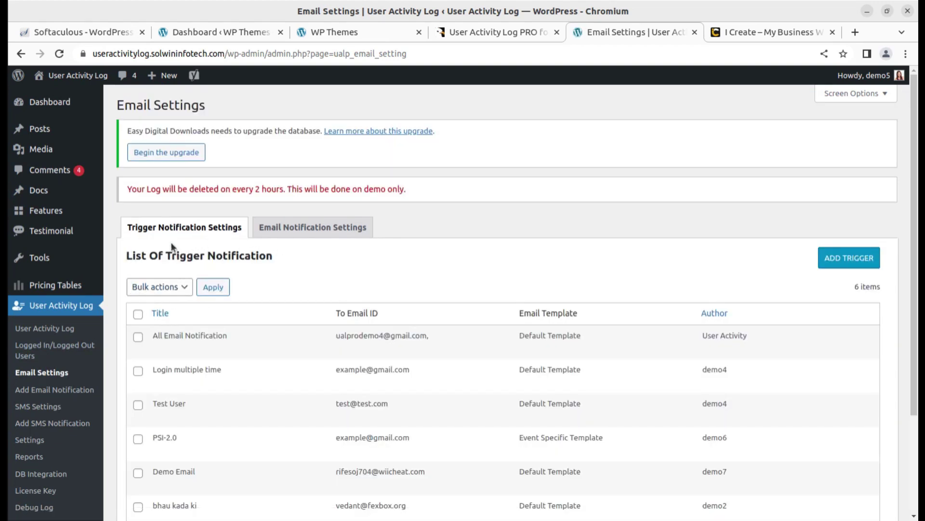
click(286, 238)
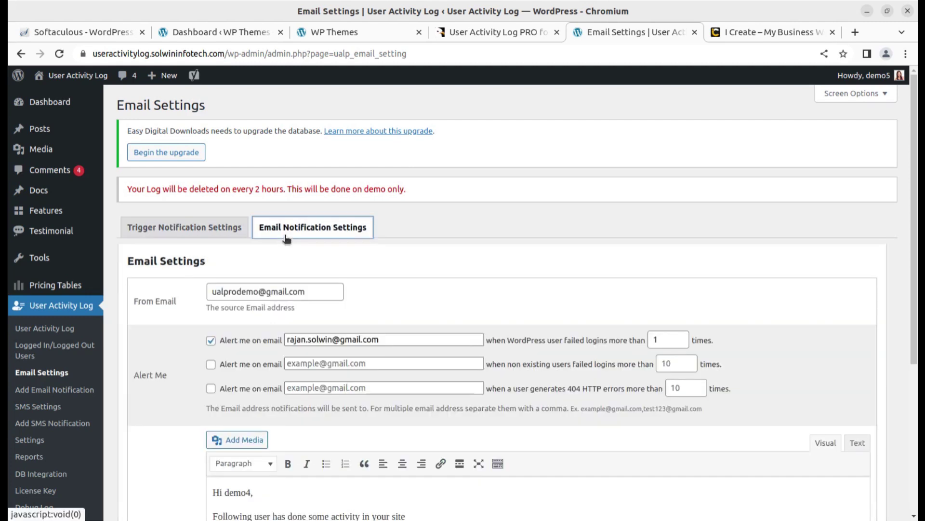
click(355, 341)
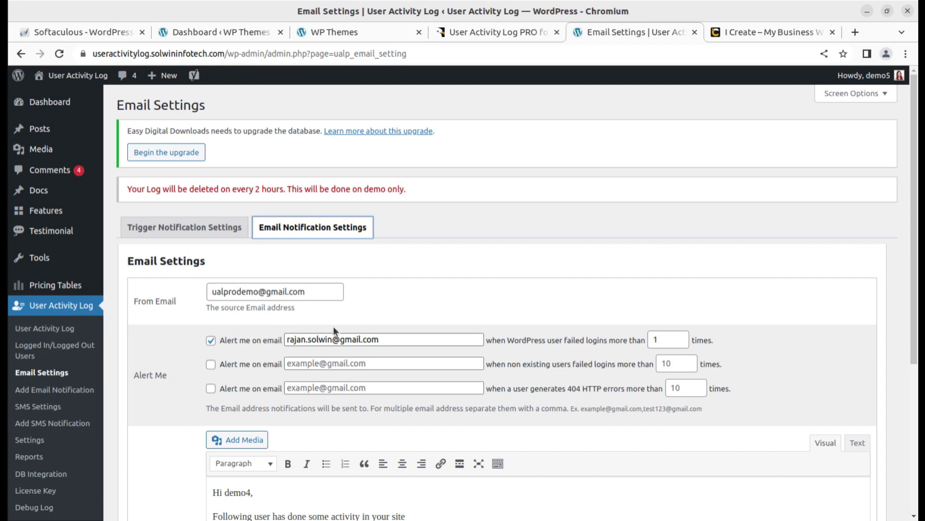
scroll(397, 325, down, 2)
drag(147, 230, 287, 220)
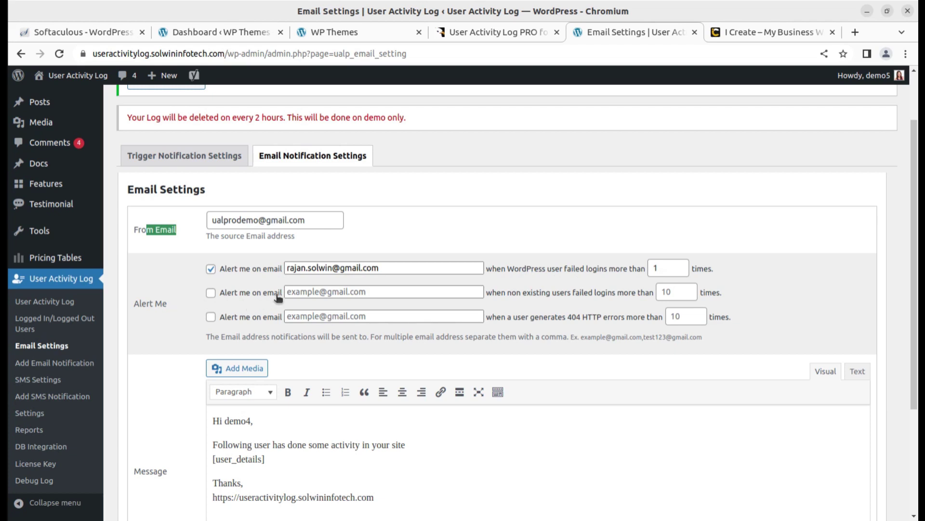
drag(506, 292, 651, 296)
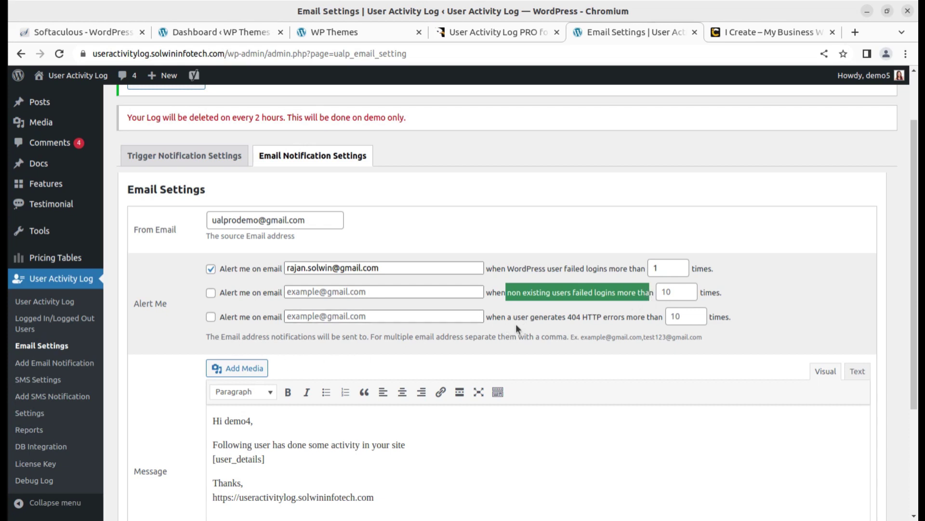
drag(515, 323, 524, 322)
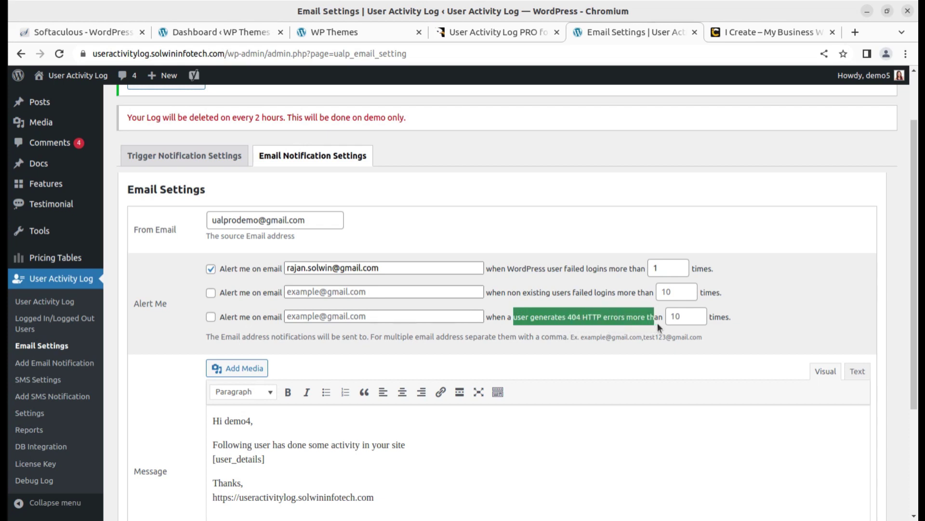
scroll(640, 325, down, 3)
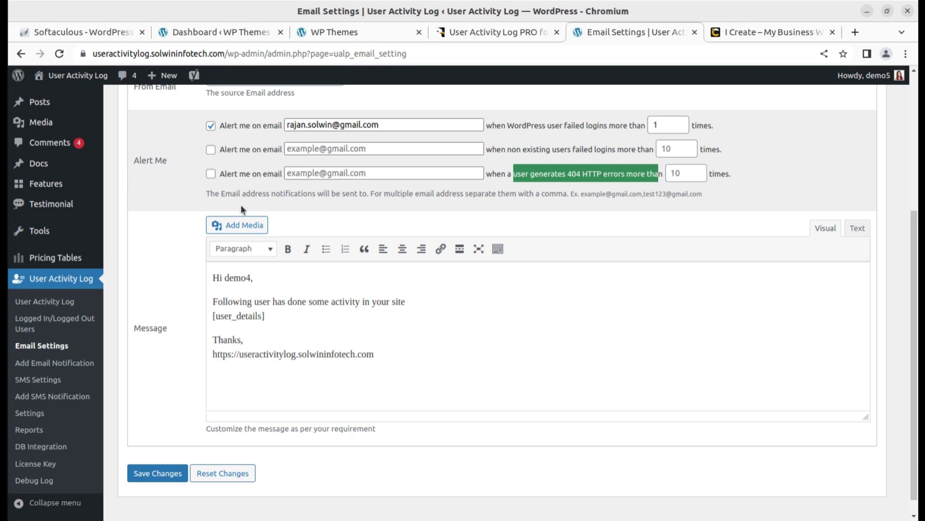
scroll(284, 262, down, 1)
scroll(283, 263, up, 5)
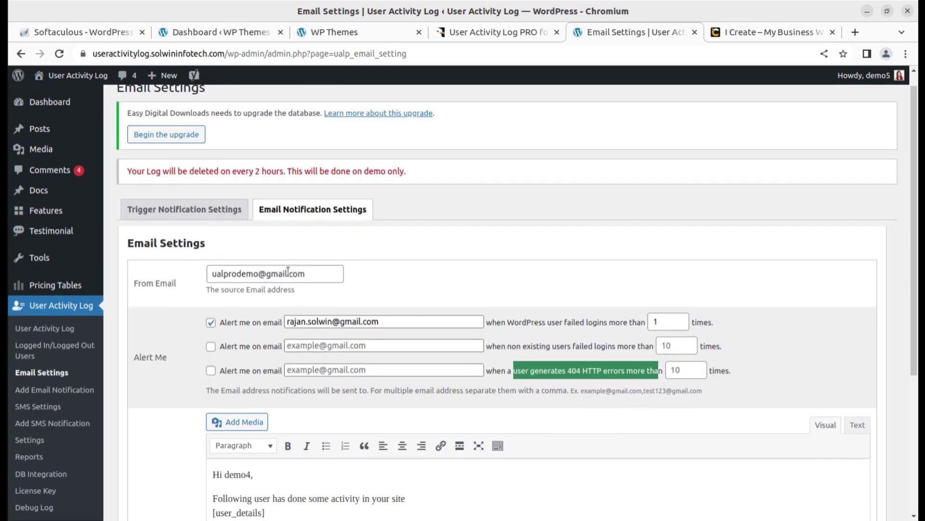
- Examine the list of email trigger notifications in Email Settings
click(214, 212)
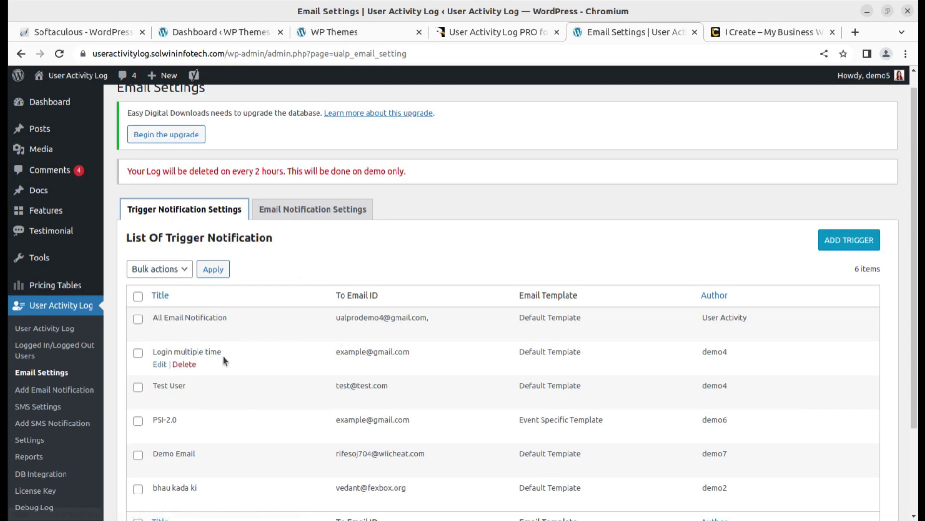
mouse_move(169, 330)
mouse_move(168, 392)
scroll(167, 389, down, 3)
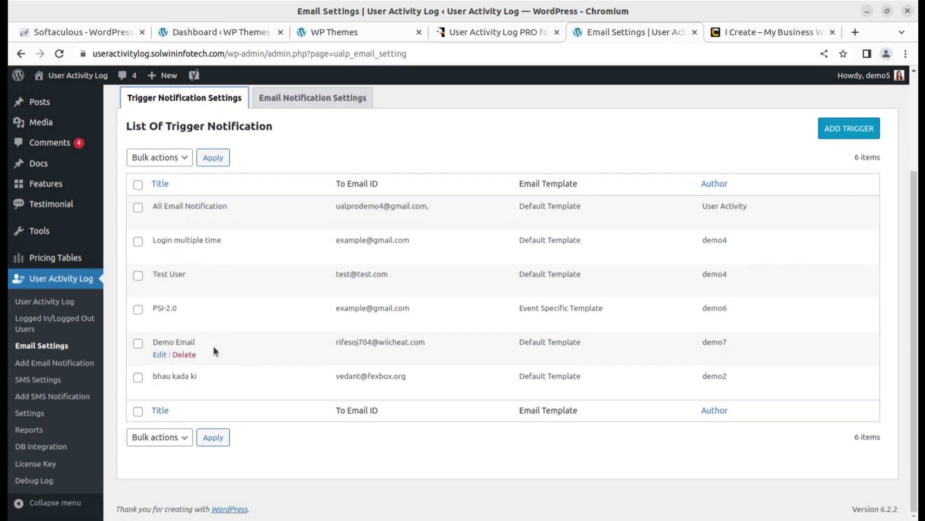
- Open the form for adding an email trigger and examine its trigger names, conditions, email address and template options
click(829, 135)
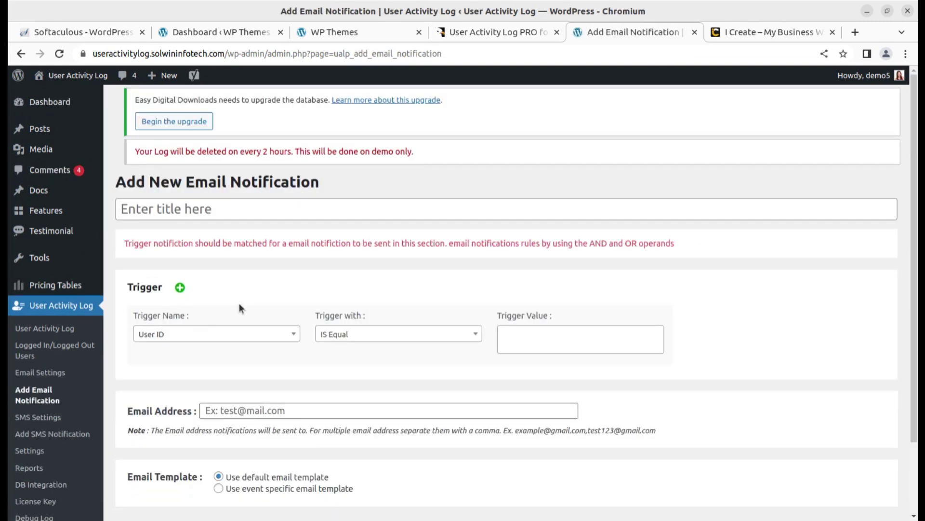
click(256, 339)
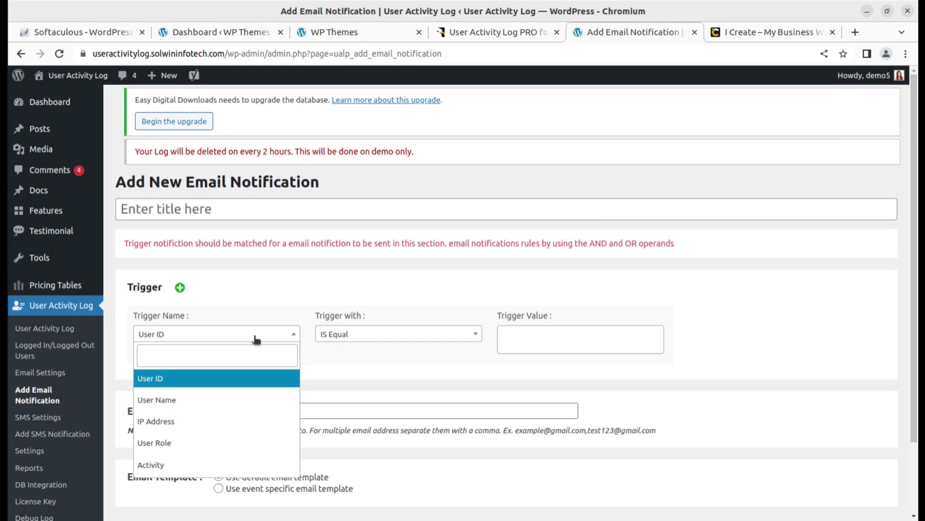
click(256, 339)
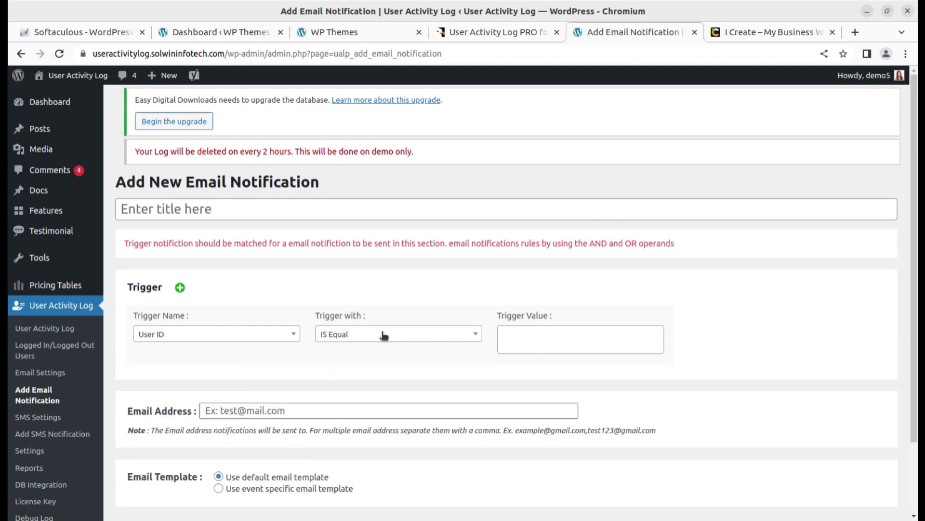
scroll(311, 319, down, 3)
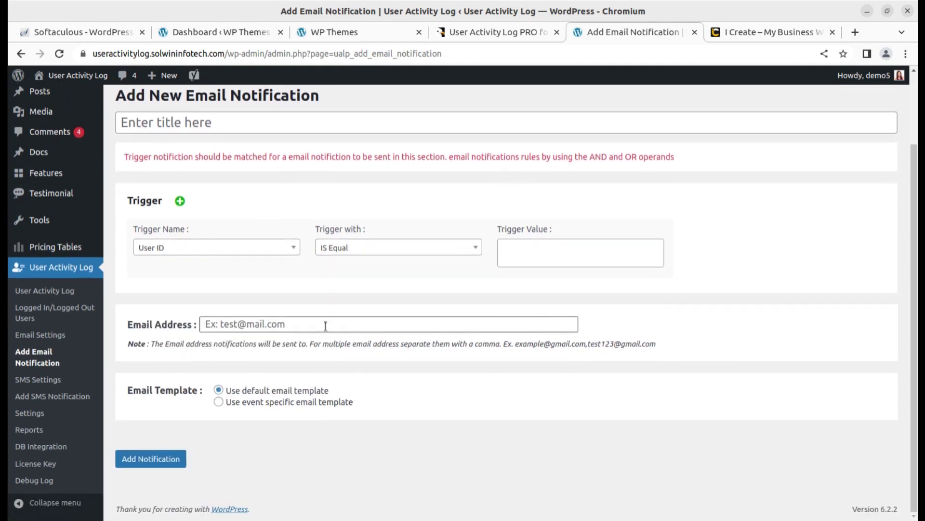
scroll(361, 319, up, 3)
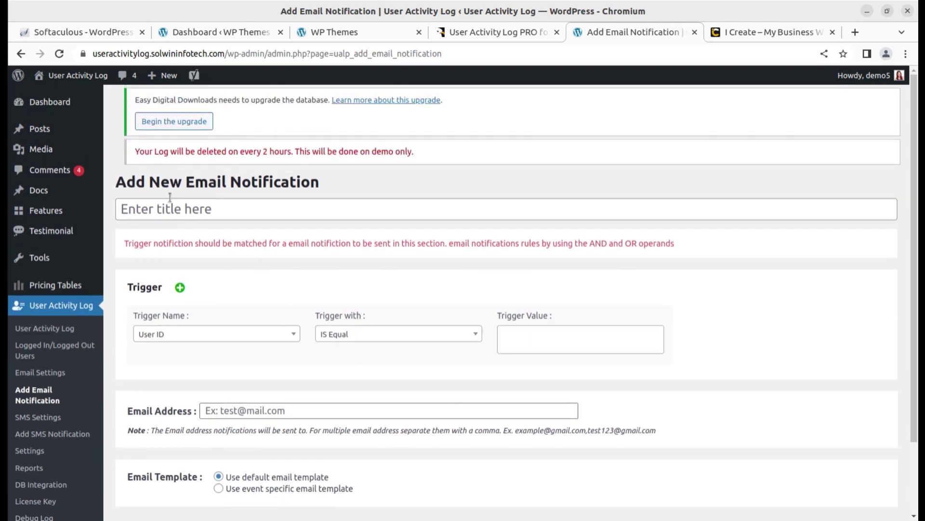
- Open the existing All Email Notification trigger from the Email Settings list for editing and review its trigger, address and template settings
click(53, 330)
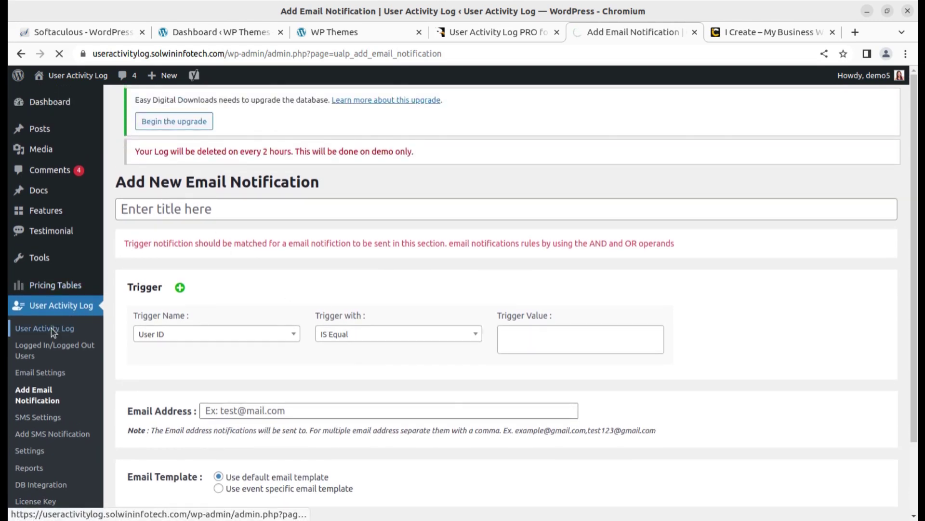
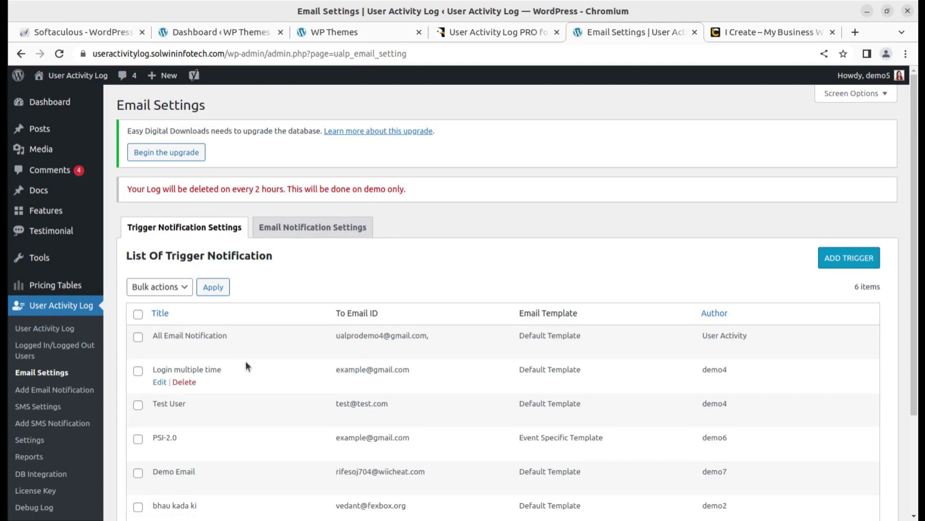
click(159, 348)
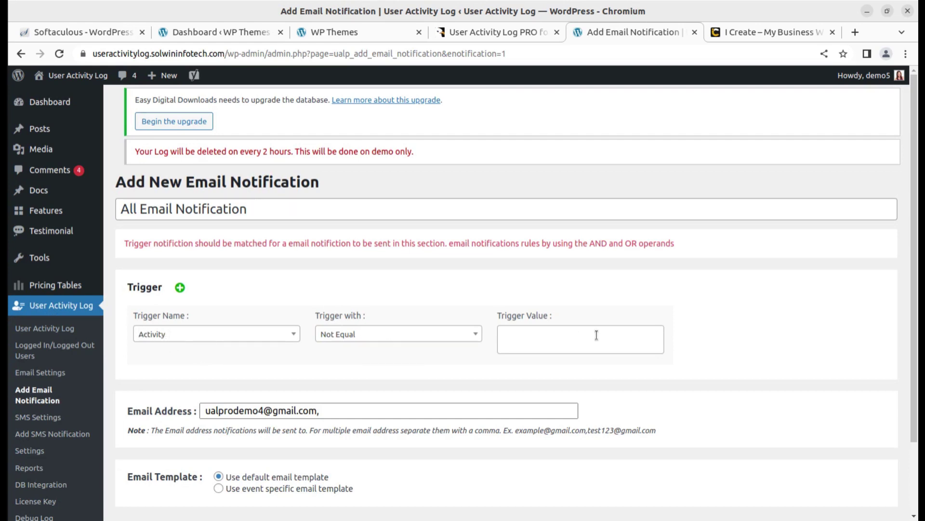
scroll(519, 351, down, 3)
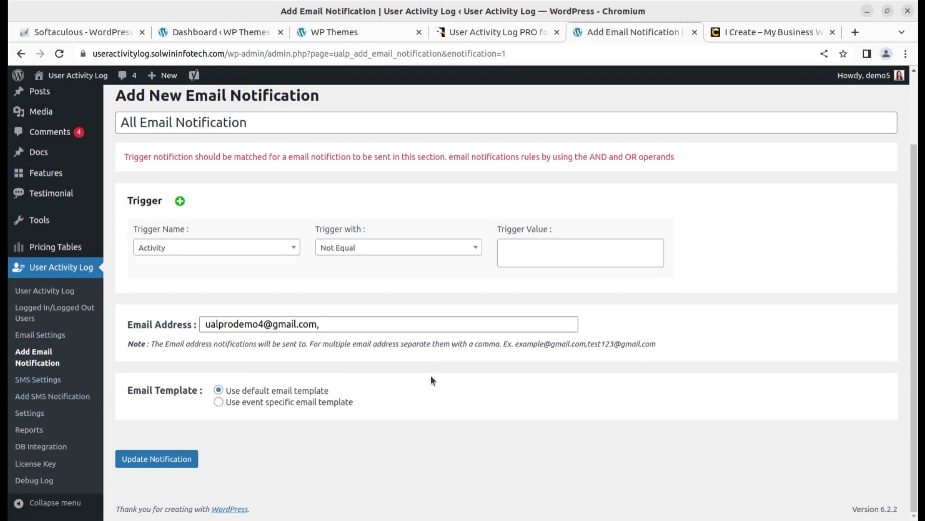
- Examine the SMS Notification Settings with their mobile alert options and message, and return to the list of SMS triggers
click(54, 382)
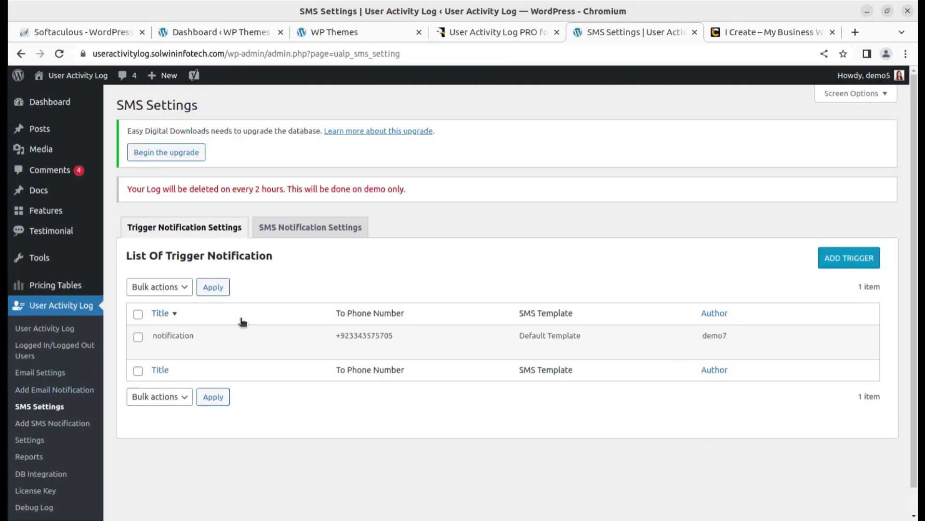
click(327, 229)
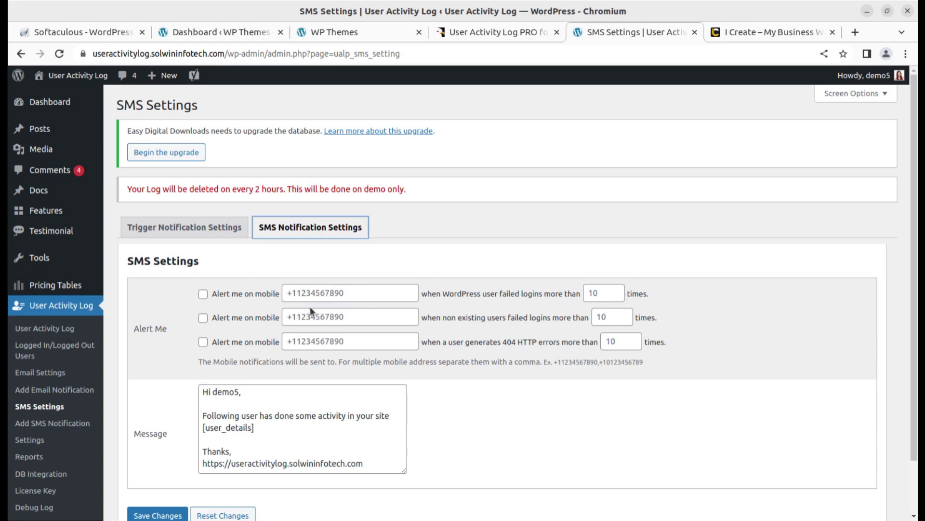
scroll(312, 312, down, 2)
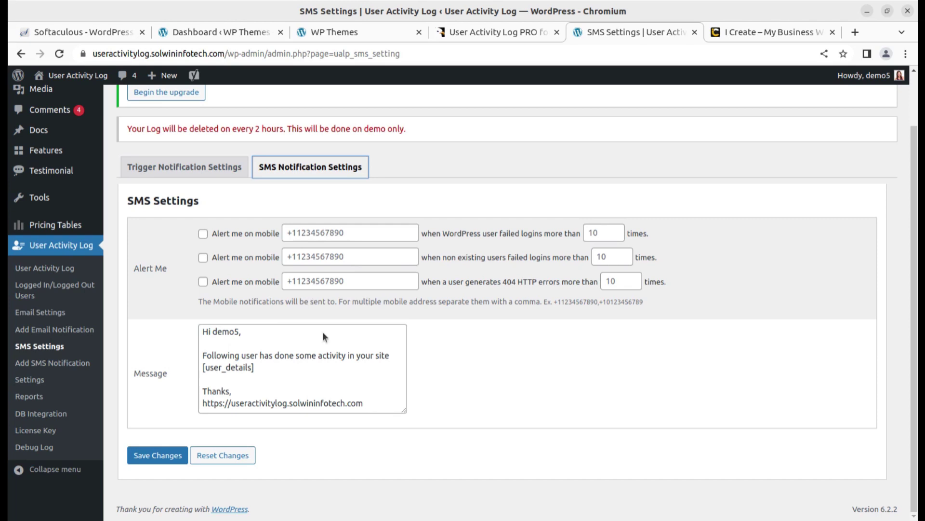
click(223, 171)
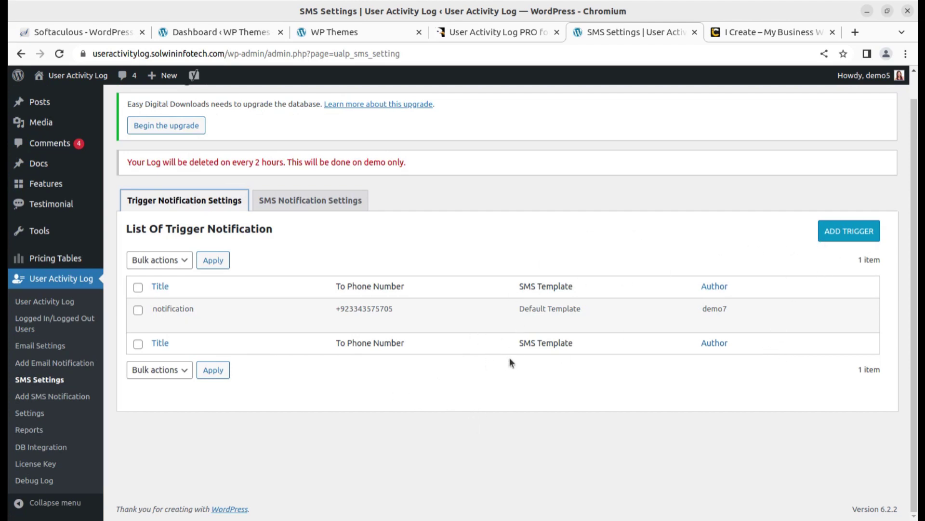
- Open the Add New SMS Notification form and examine its trigger, mobile number and SMS template options
click(62, 401)
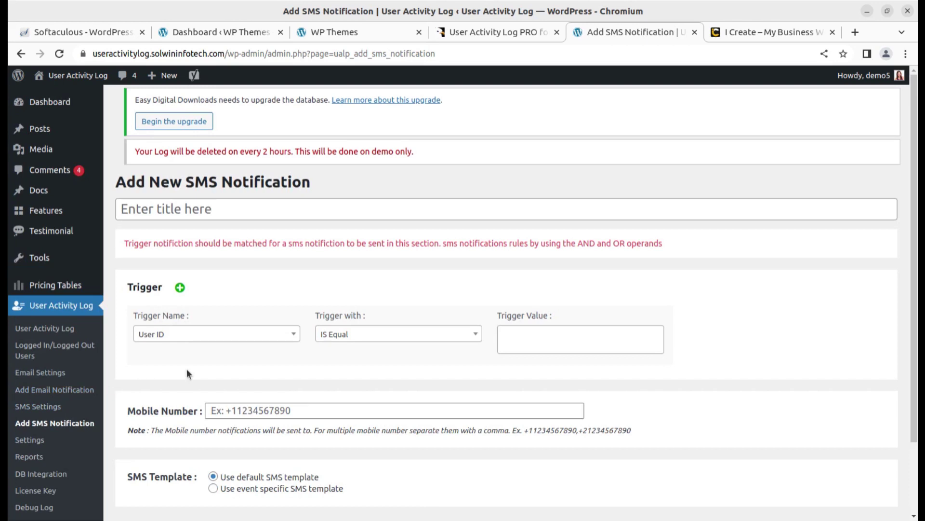
scroll(250, 377, down, 3)
click(251, 377)
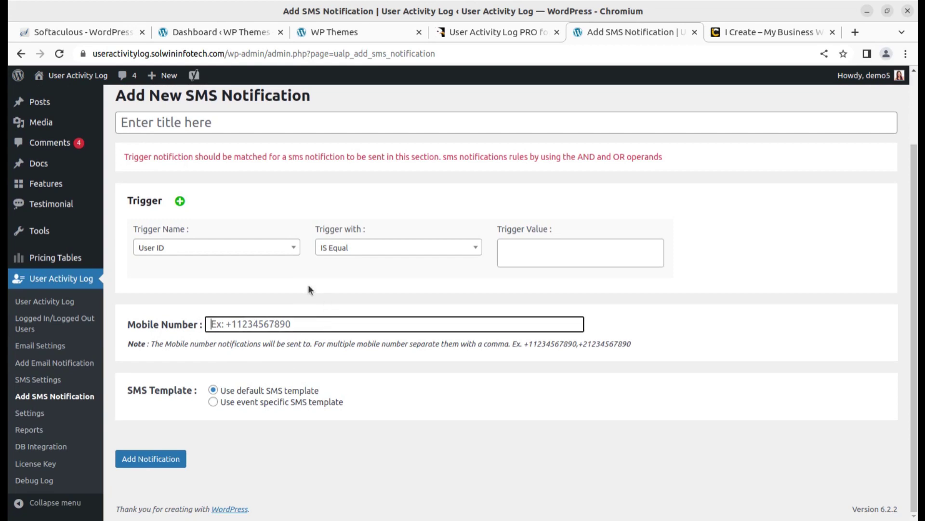
- Open the plugin's Settings page and review the General Settings, from the dashboard widget and IP address options to log retention and database reset
click(23, 415)
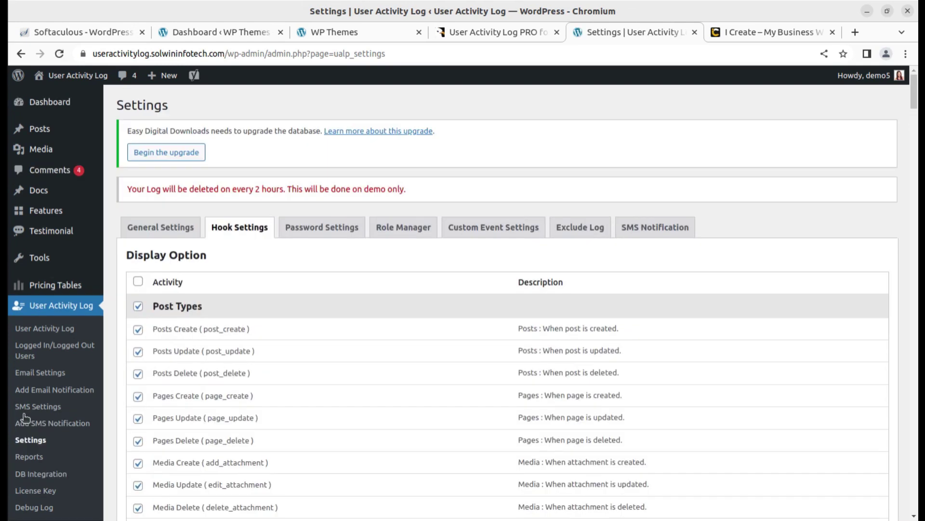
click(153, 233)
drag(128, 271, 223, 279)
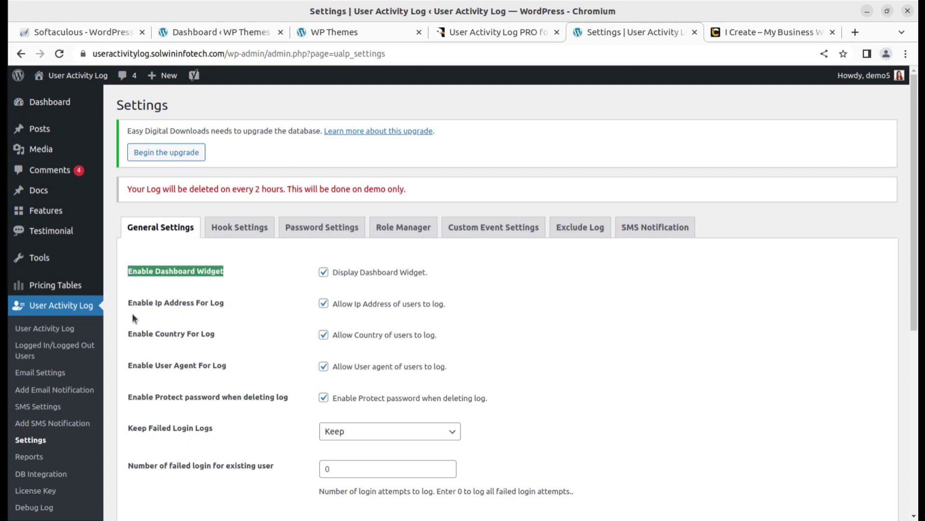
scroll(159, 318, down, 3)
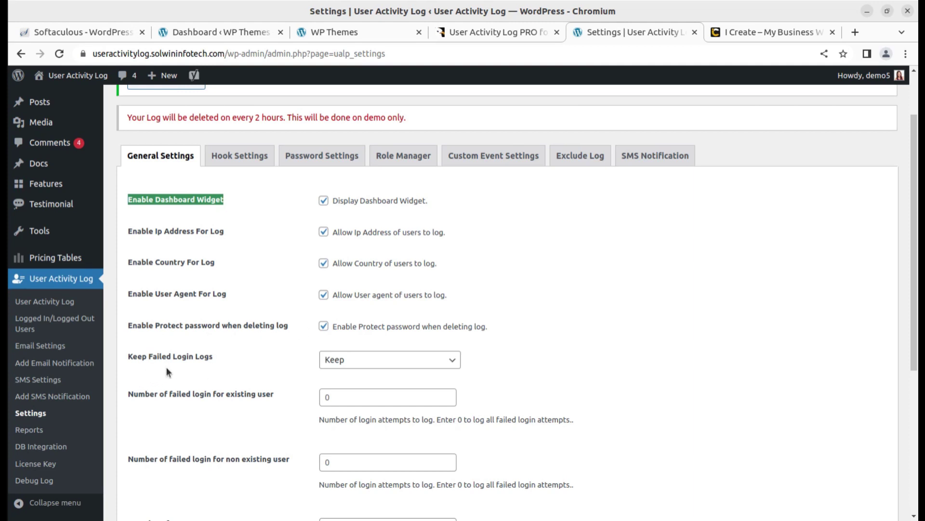
scroll(247, 365, down, 3)
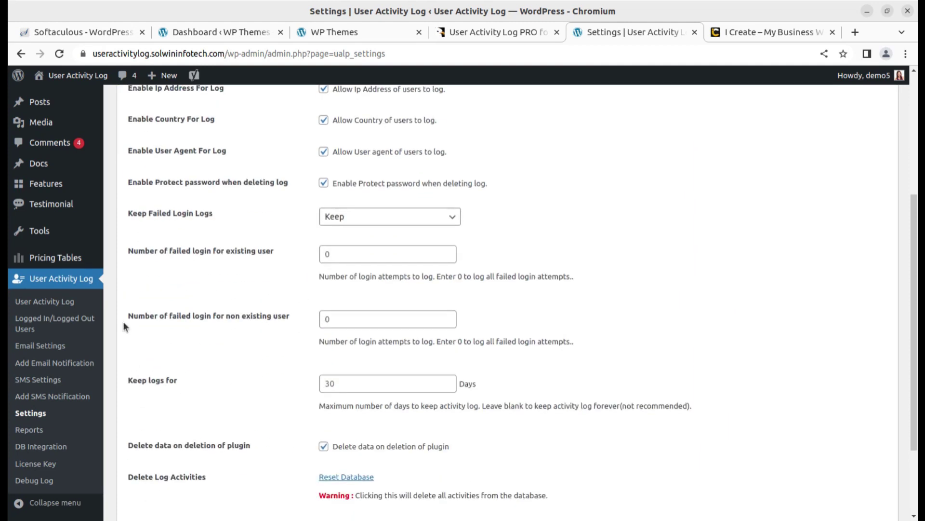
drag(123, 321, 227, 319)
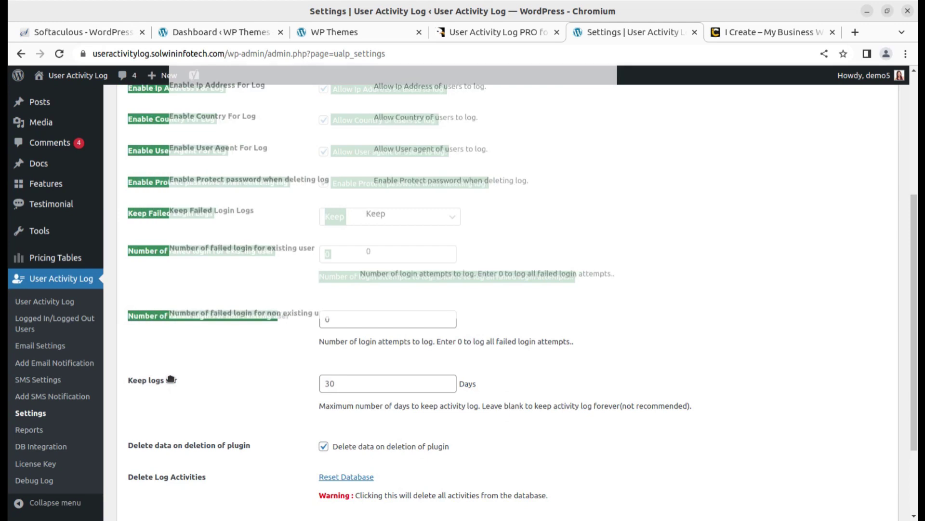
scroll(229, 426, down, 2)
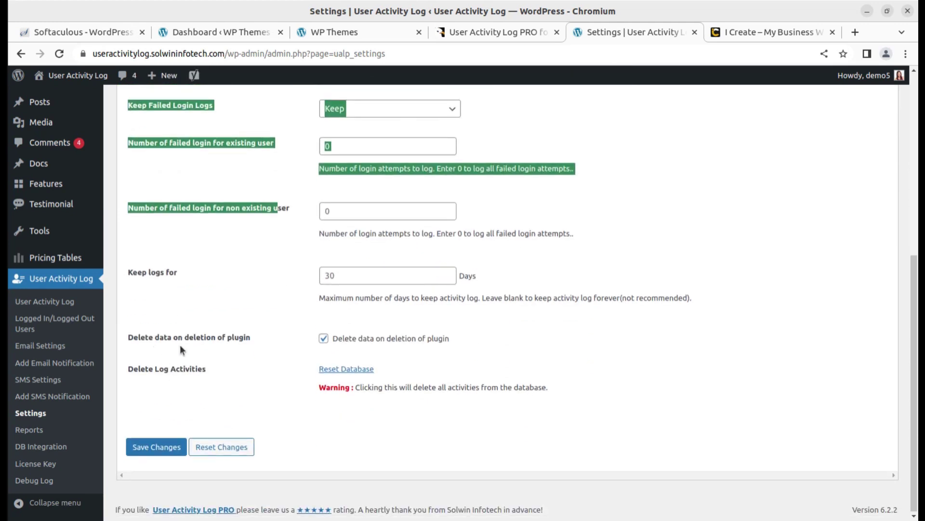
scroll(259, 365, up, 6)
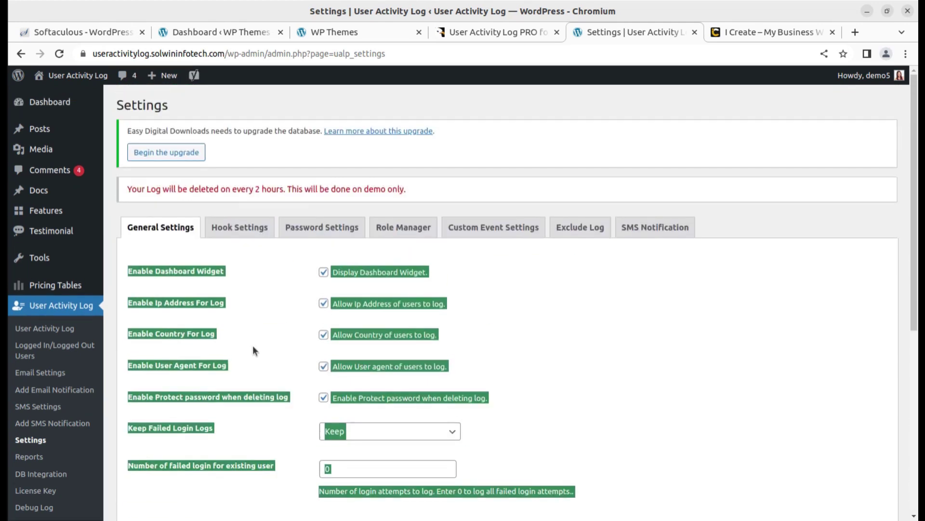
- Review the Hook Settings activity list from post types and taxonomies through plugins, comments, Woocommerce and WordFence to Yoast SEO and Easy Digital Downloads
click(228, 233)
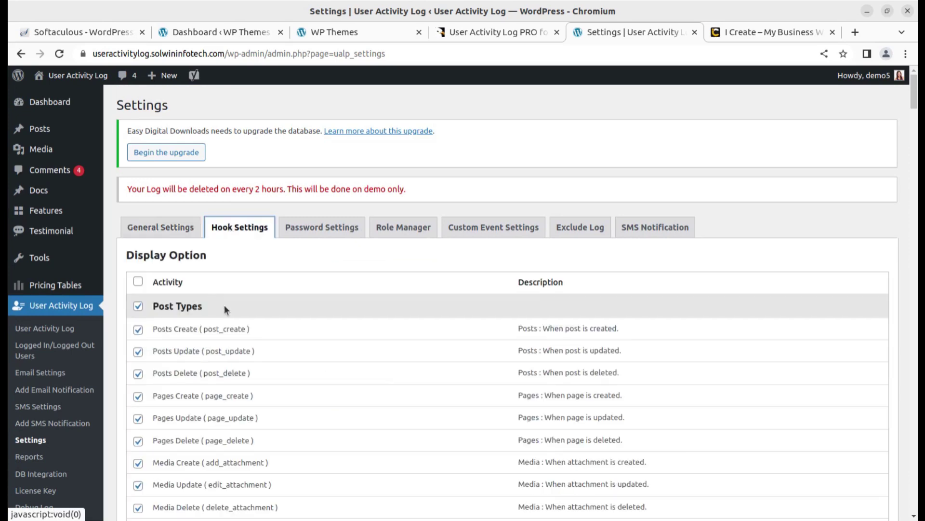
scroll(267, 392, down, 6)
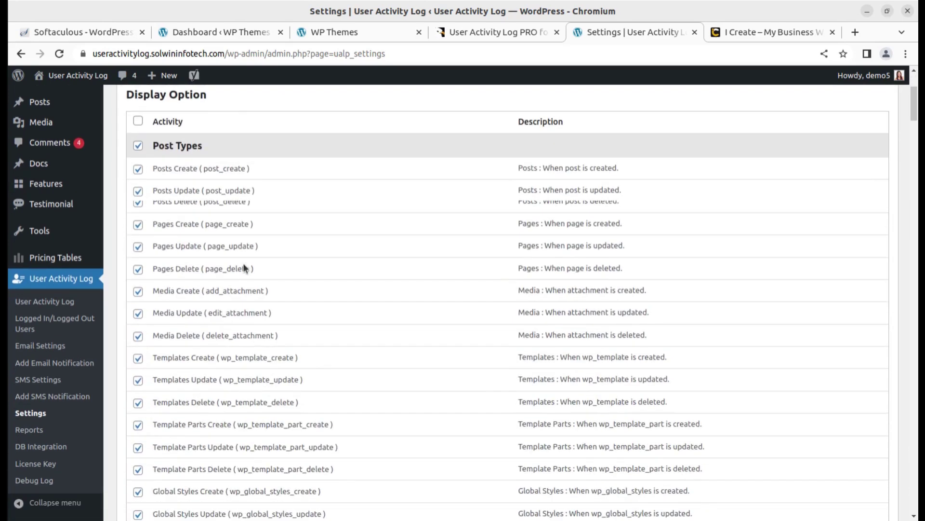
scroll(272, 312, down, 13)
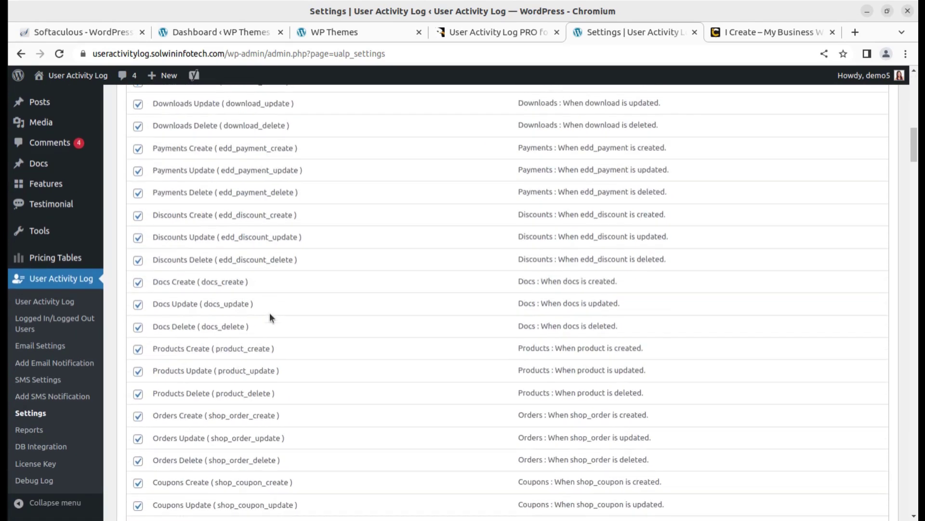
scroll(270, 314, down, 7)
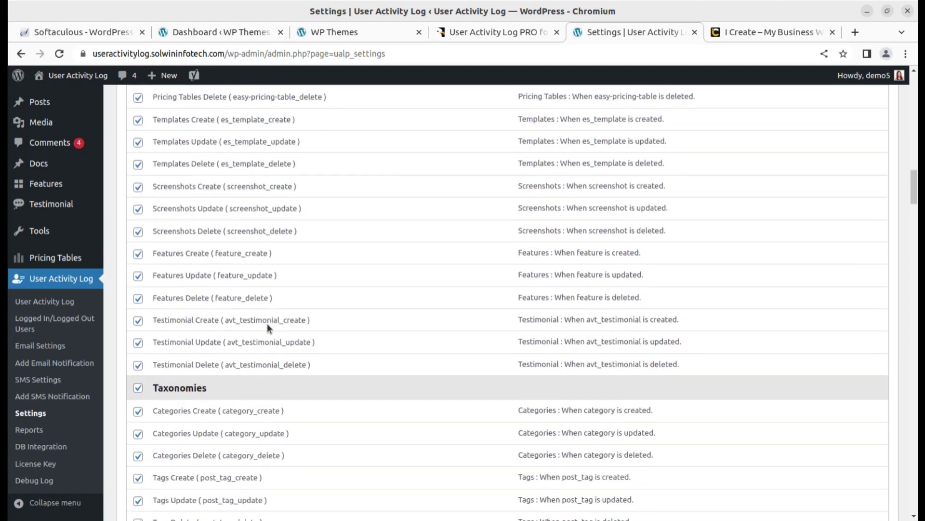
scroll(255, 361, down, 10)
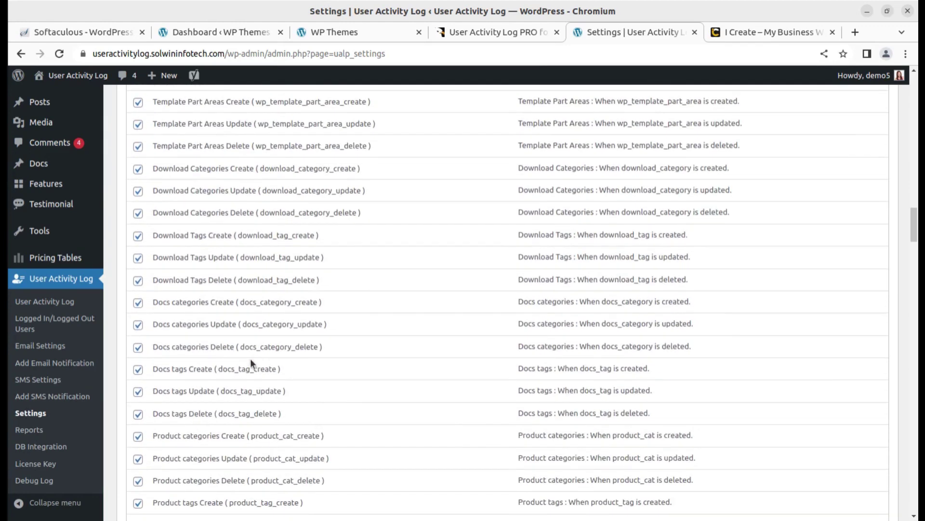
scroll(250, 328, down, 18)
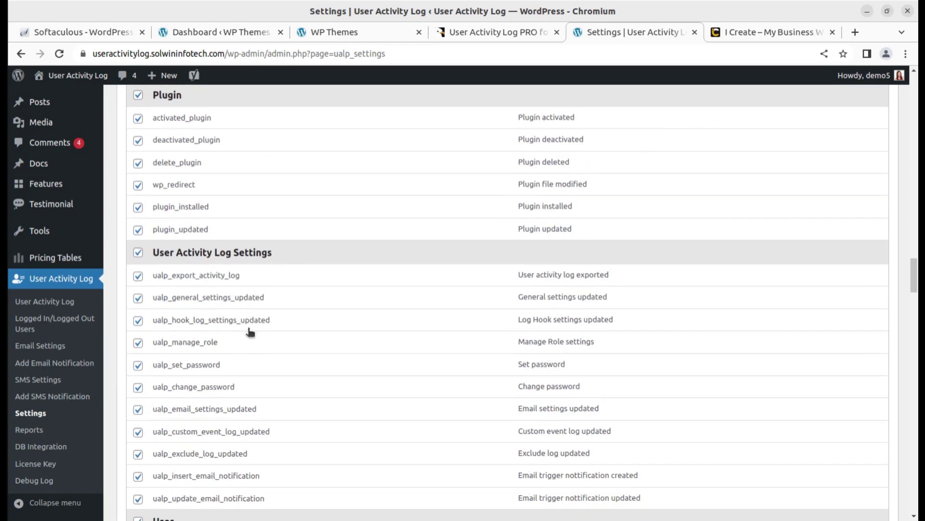
scroll(250, 331, down, 14)
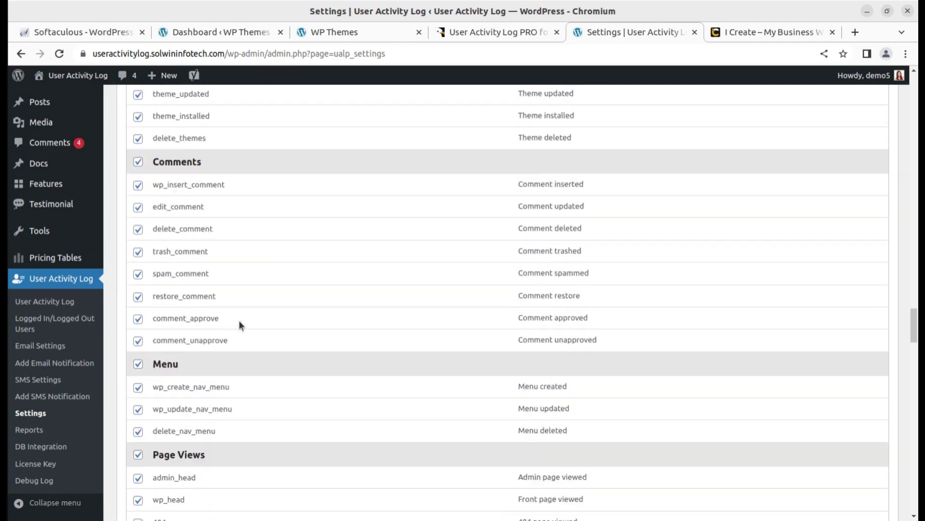
scroll(239, 321, down, 5)
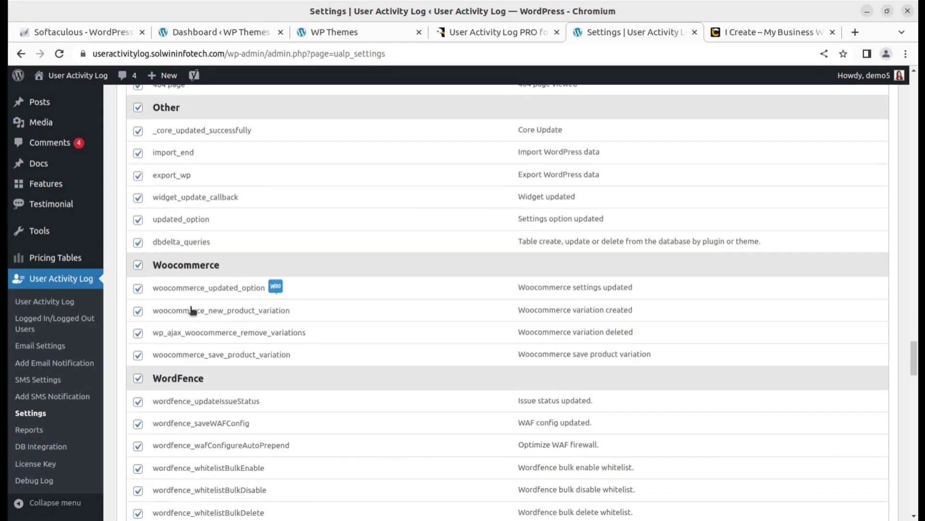
scroll(212, 319, down, 3)
scroll(389, 342, down, 13)
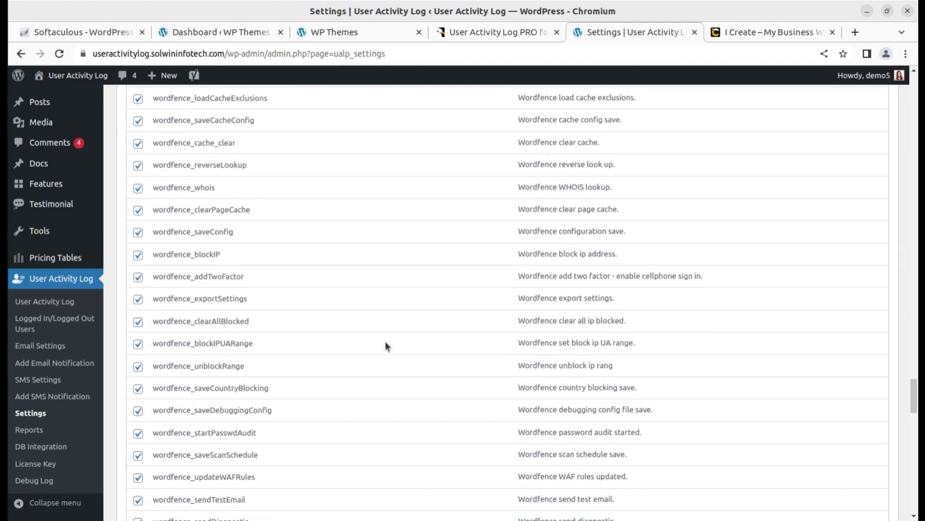
scroll(386, 343, down, 4)
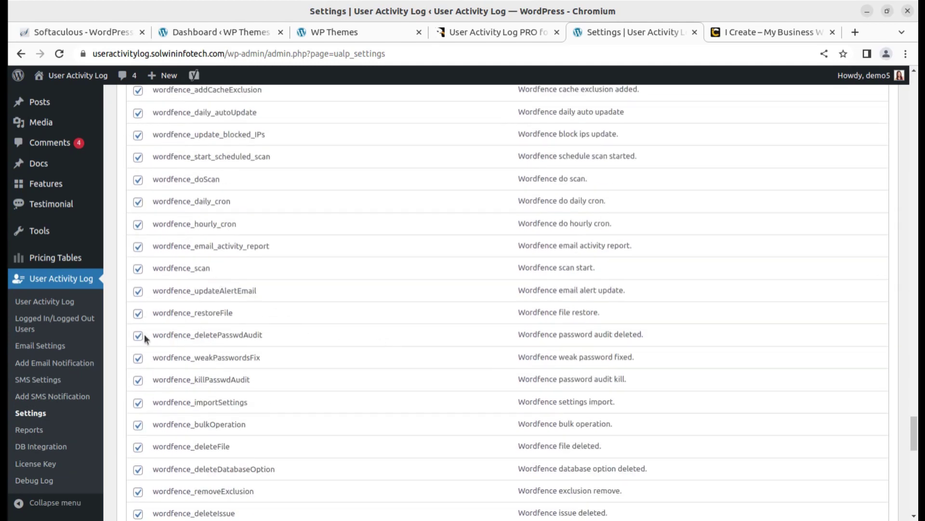
scroll(284, 404, down, 12)
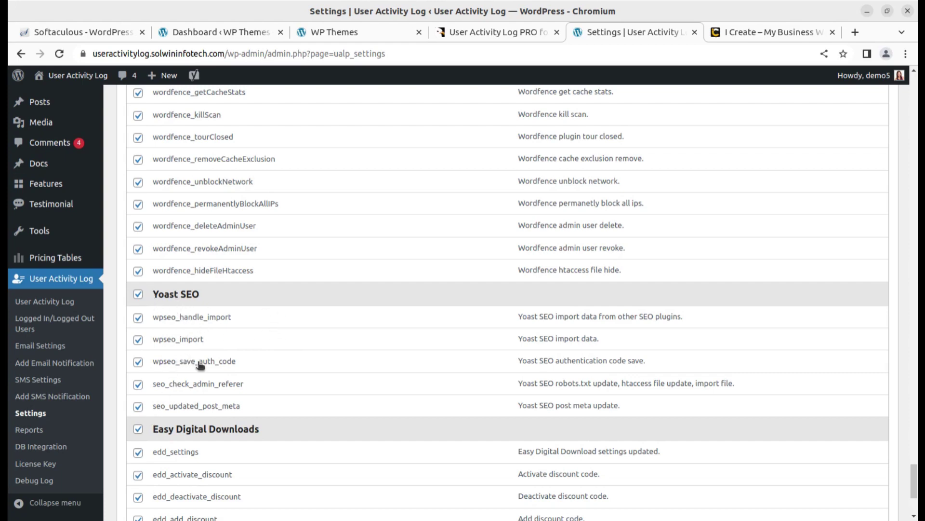
scroll(199, 355, down, 3)
scroll(262, 357, up, 18)
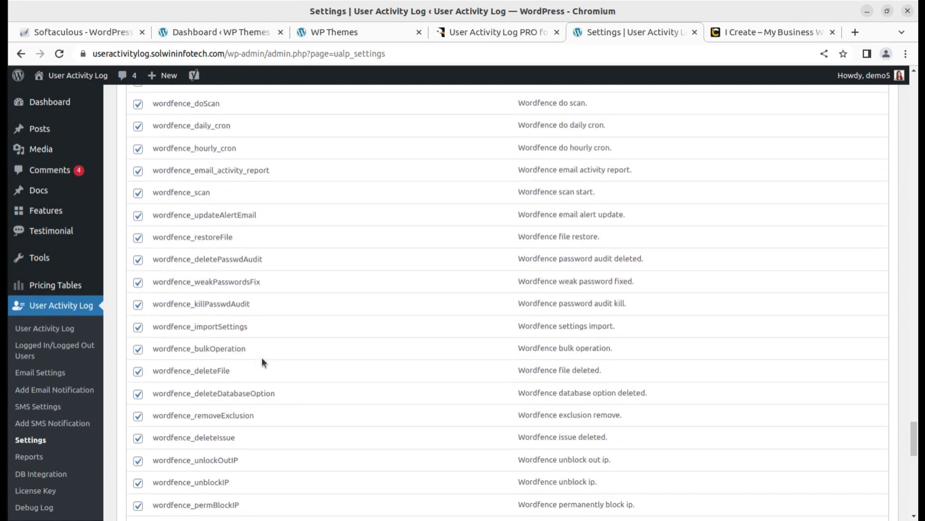
scroll(263, 361, up, 20)
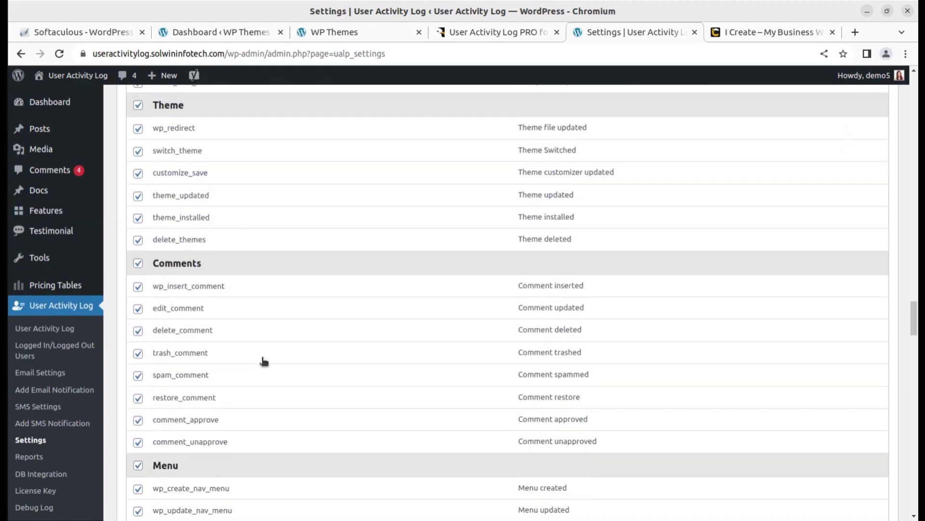
scroll(264, 360, up, 20)
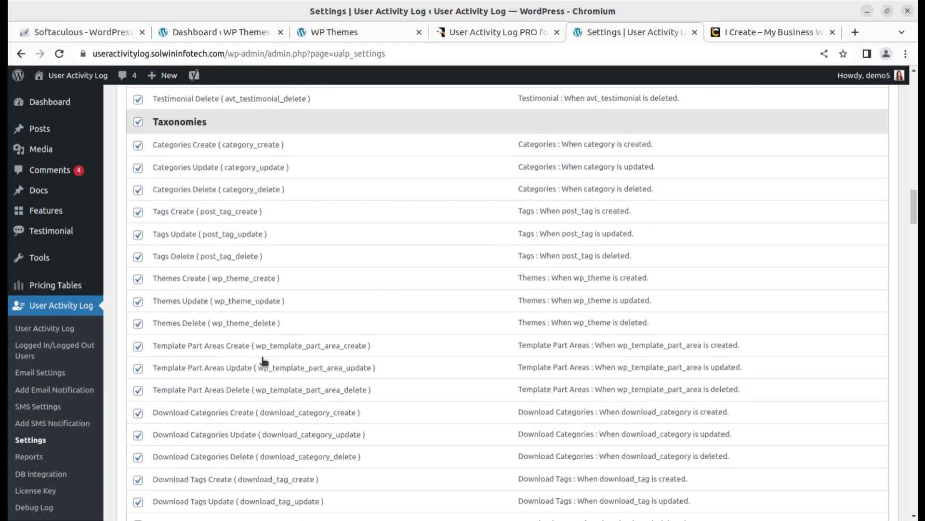
scroll(262, 358, up, 10)
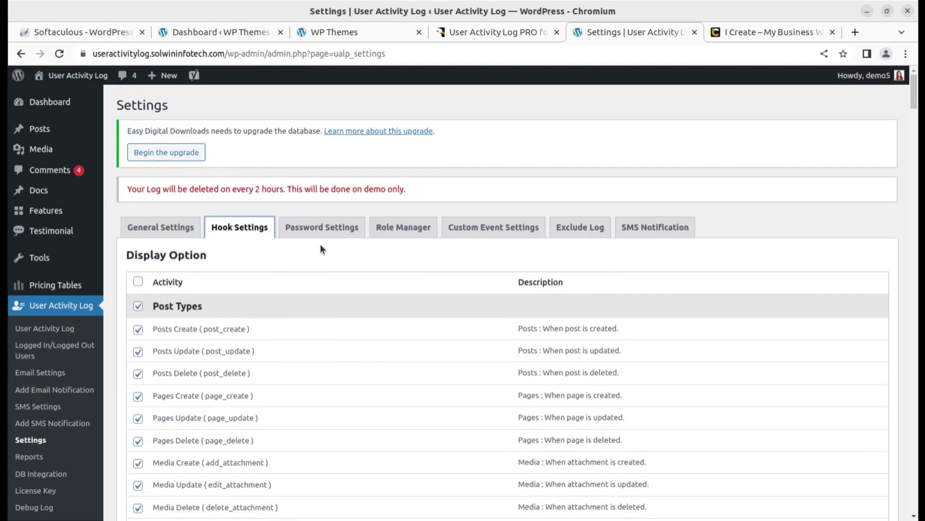
- View the Password Settings form, and examine which roles can access the User Activity Log Pro panel in the Role Manager
click(322, 232)
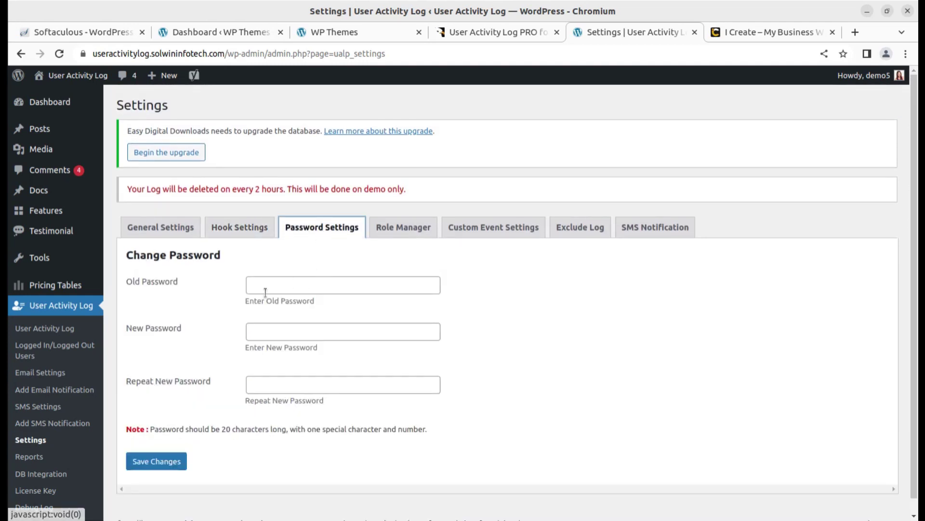
click(409, 233)
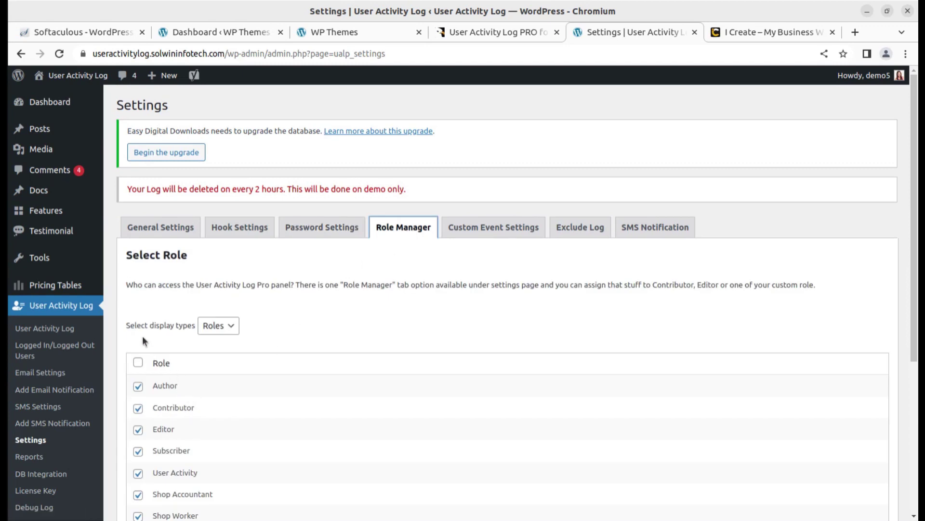
drag(126, 285, 292, 287)
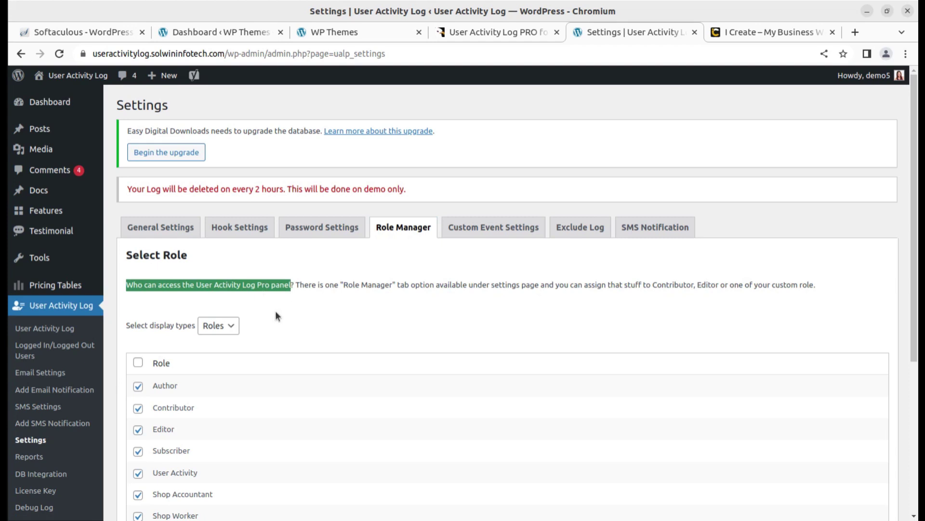
scroll(270, 338, down, 3)
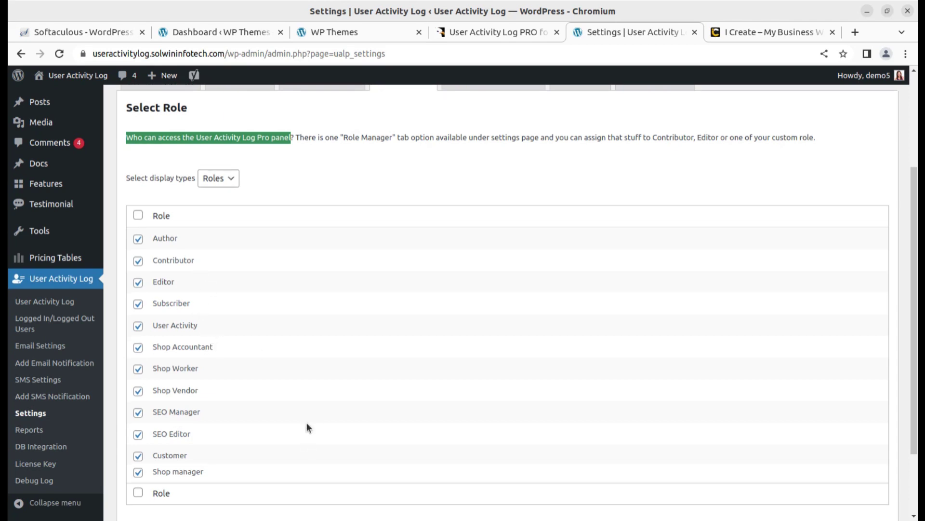
scroll(307, 422, down, 2)
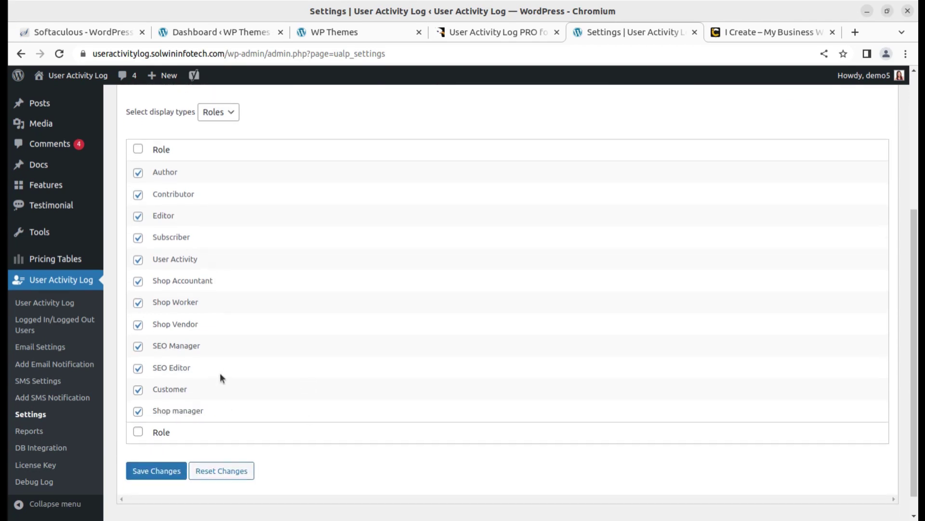
scroll(219, 372, up, 5)
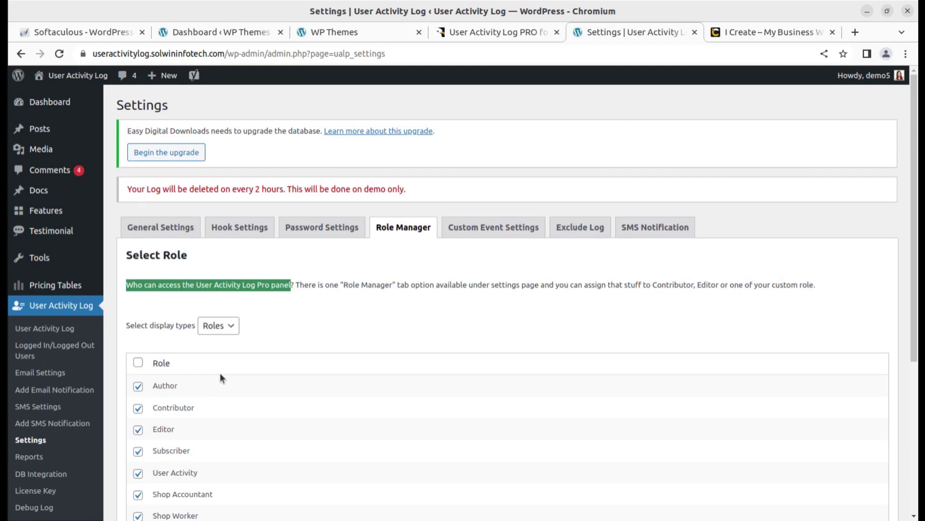
scroll(219, 372, down, 3)
scroll(409, 297, up, 3)
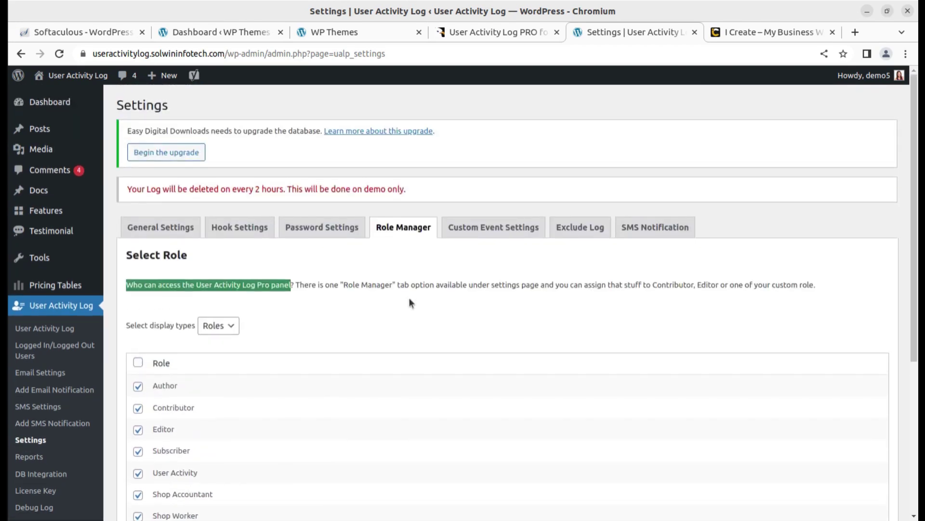
- Examine the Custom Event Settings with each event's name, label, type and description
click(482, 238)
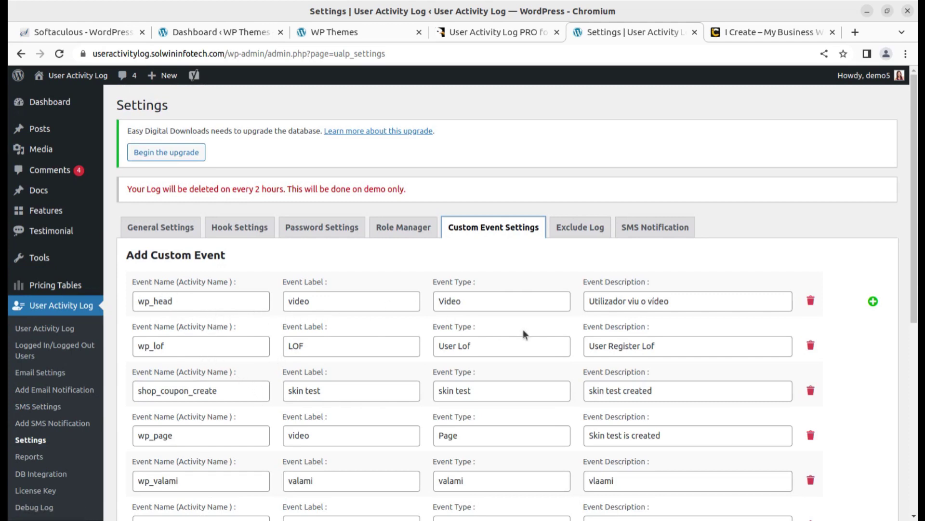
scroll(524, 334, down, 3)
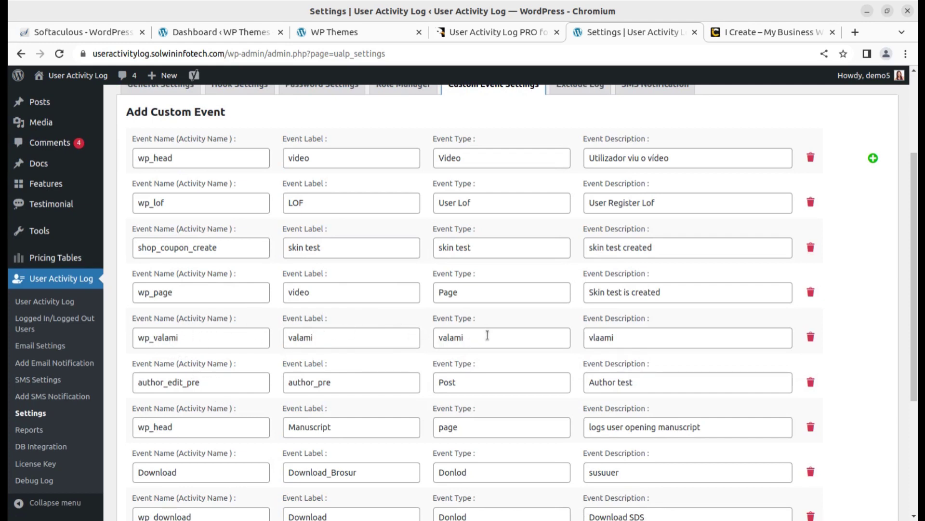
scroll(672, 348, down, 4)
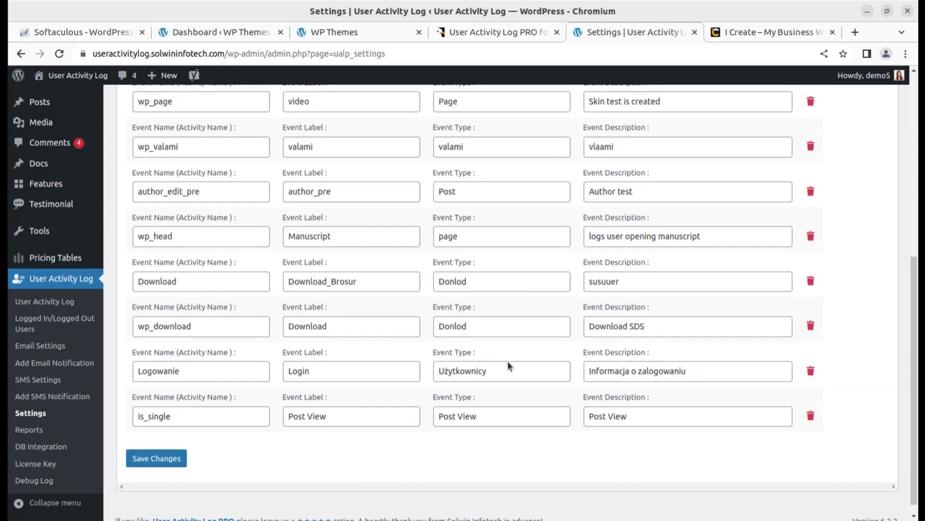
scroll(508, 366, up, 7)
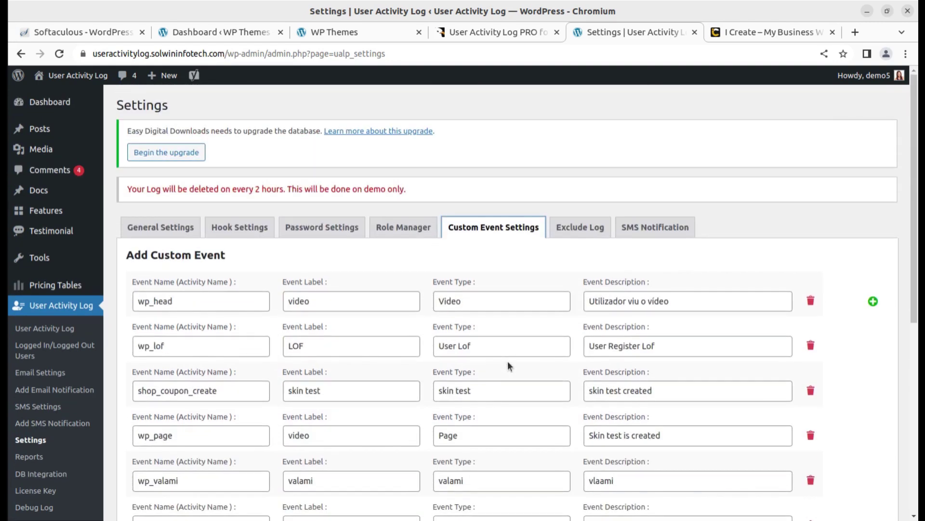
- View the Exclude Log rules and the Twilio API and number fields in the SMS Notification settings
click(574, 232)
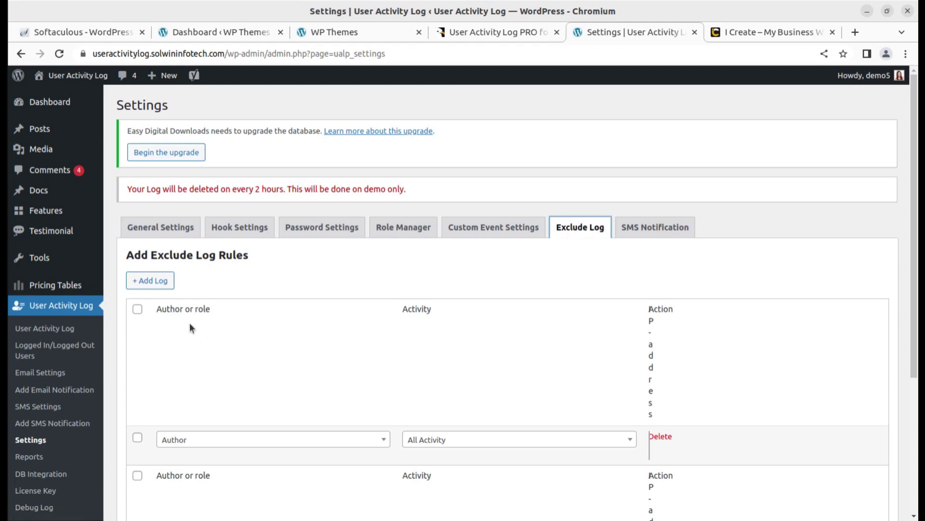
click(629, 241)
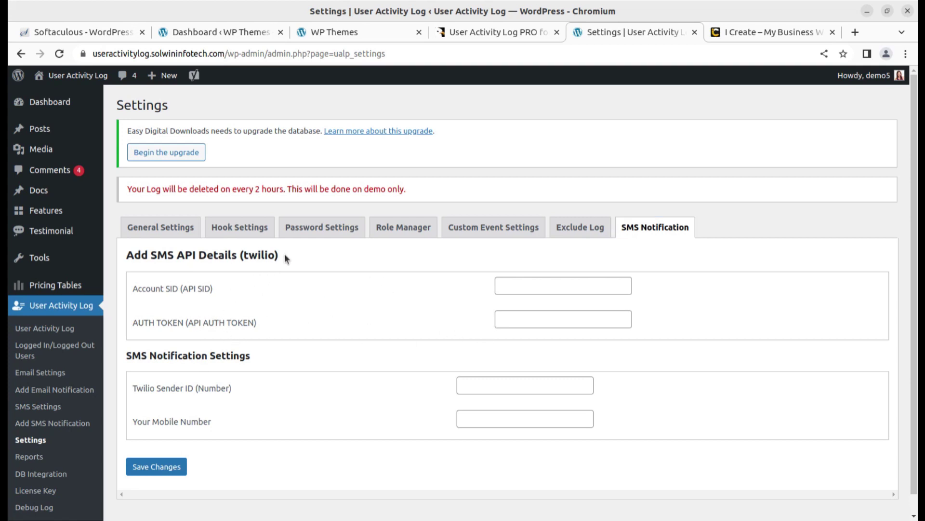
- Check the Twilio API details in the SMS Notification settings, and view the user and role filters on the Reports page
drag(284, 254, 235, 255)
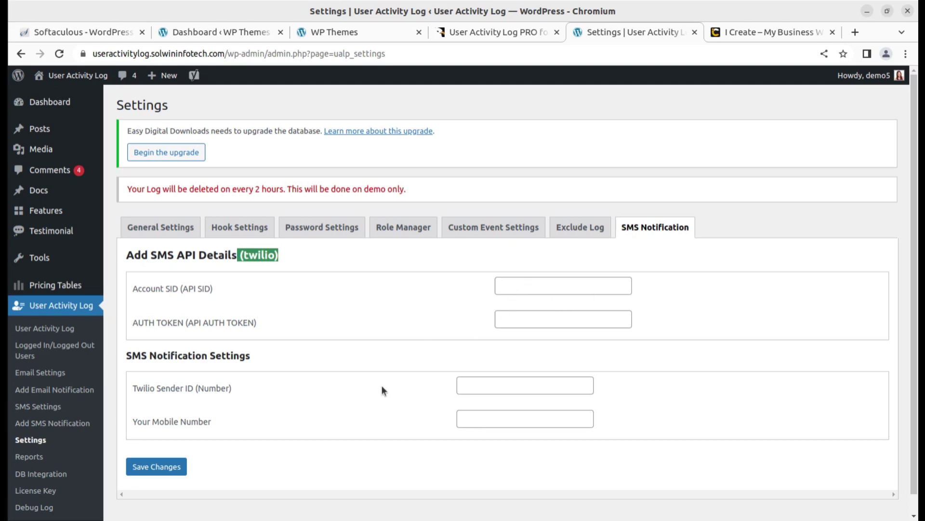
scroll(243, 476, down, 1)
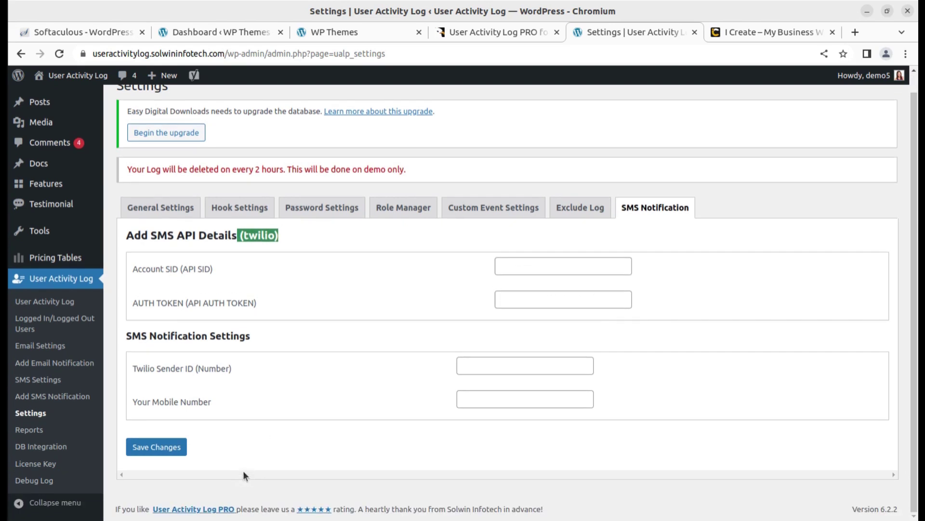
click(29, 430)
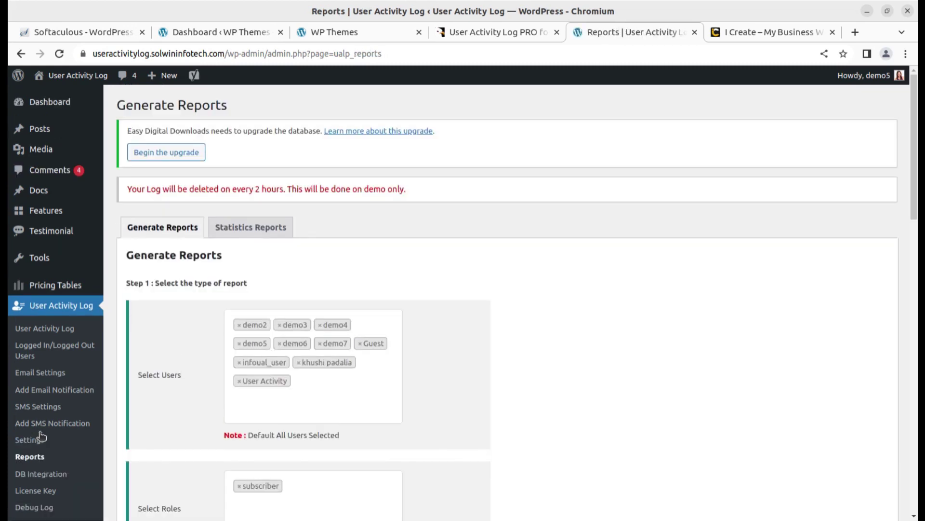
scroll(255, 372, down, 3)
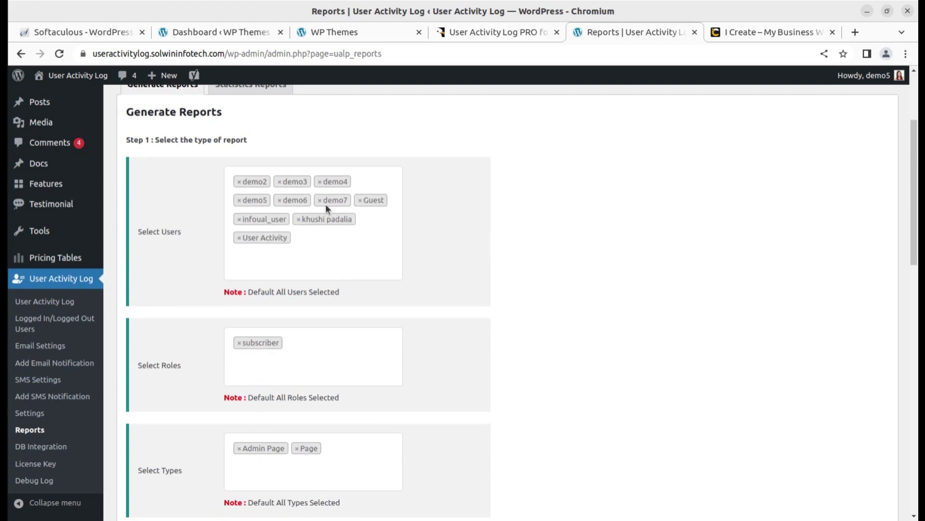
scroll(262, 314, up, 3)
scroll(260, 290, down, 3)
scroll(251, 241, down, 3)
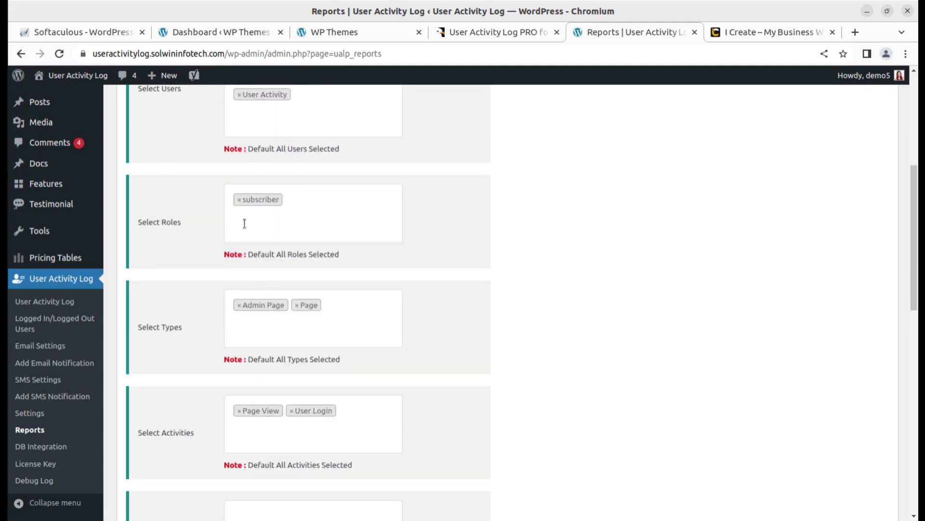
scroll(245, 325, up, 5)
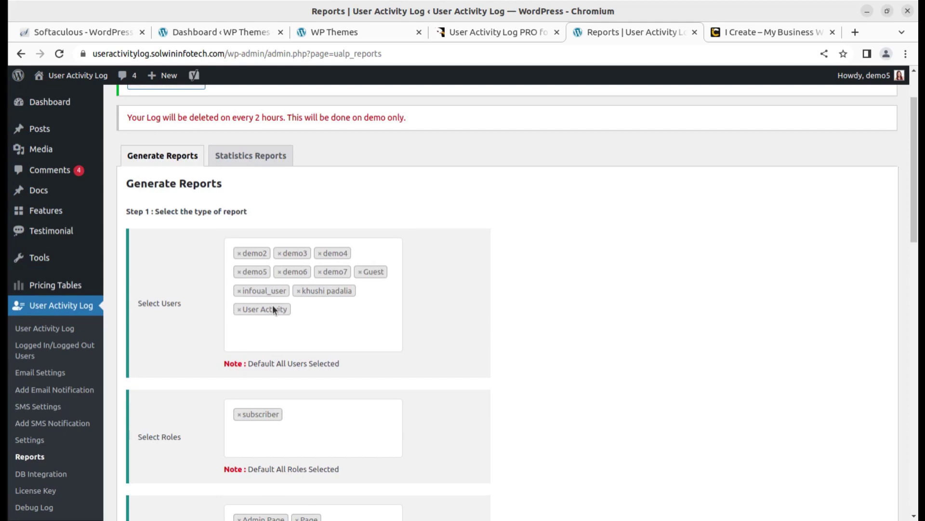
- Examine the Generate Reports filters for types, activities, IP address and country, plus the date range
scroll(270, 297, down, 3)
scroll(293, 326, down, 4)
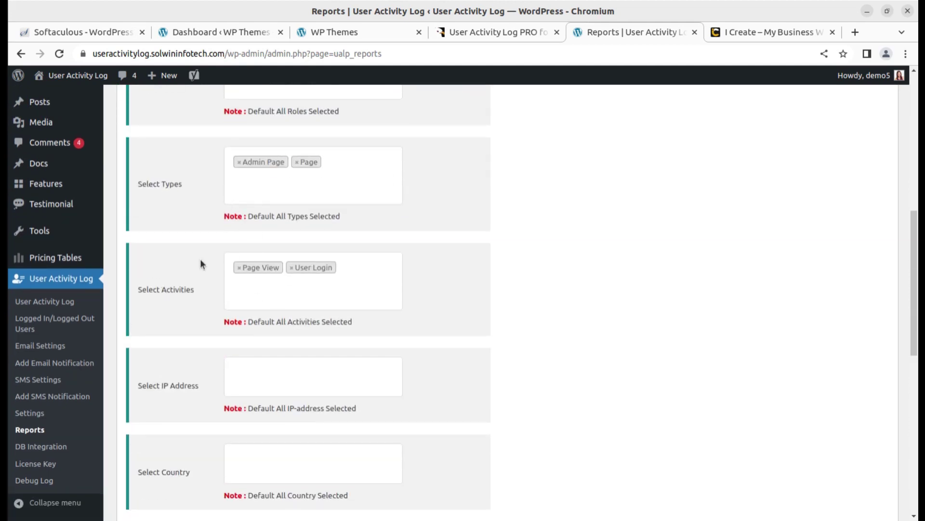
scroll(269, 338, down, 3)
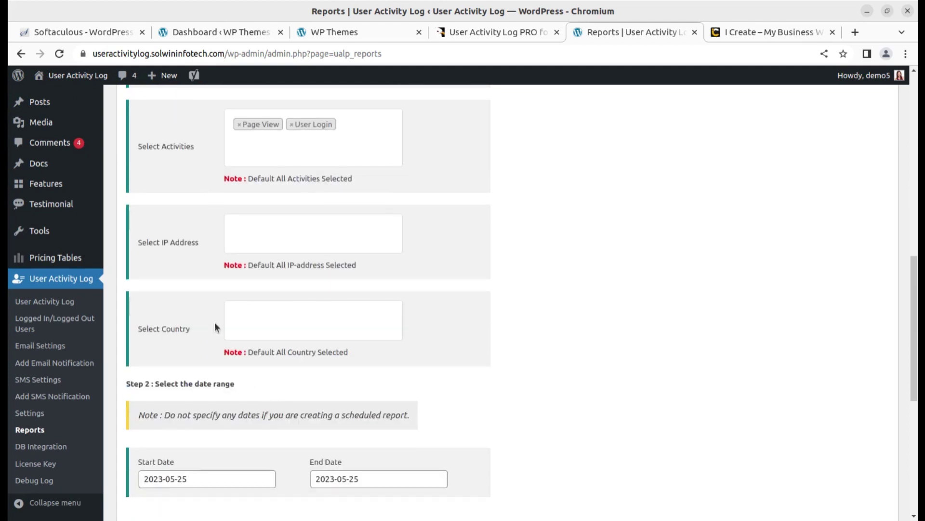
scroll(260, 443, down, 3)
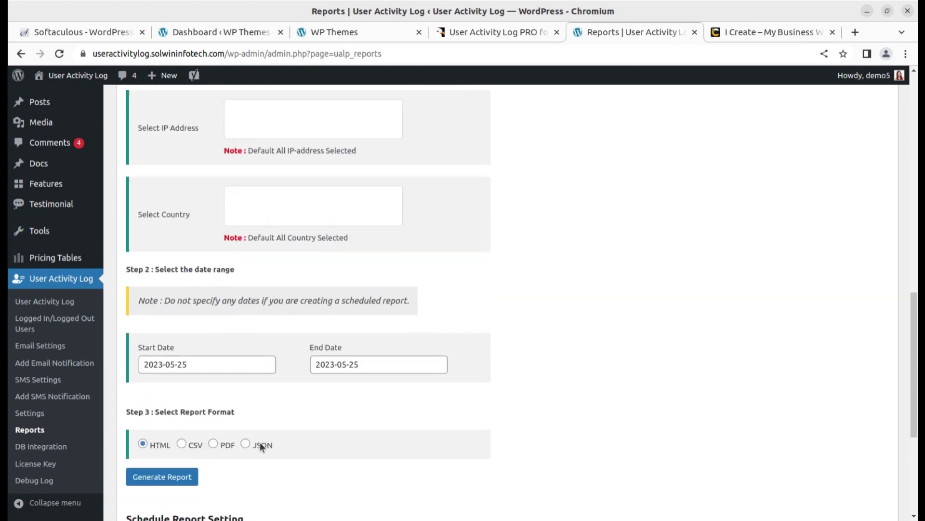
- View the report format choices and the Schedule Report Setting with its email address, report name and frequency fields
scroll(260, 445, down, 2)
drag(242, 312, 164, 313)
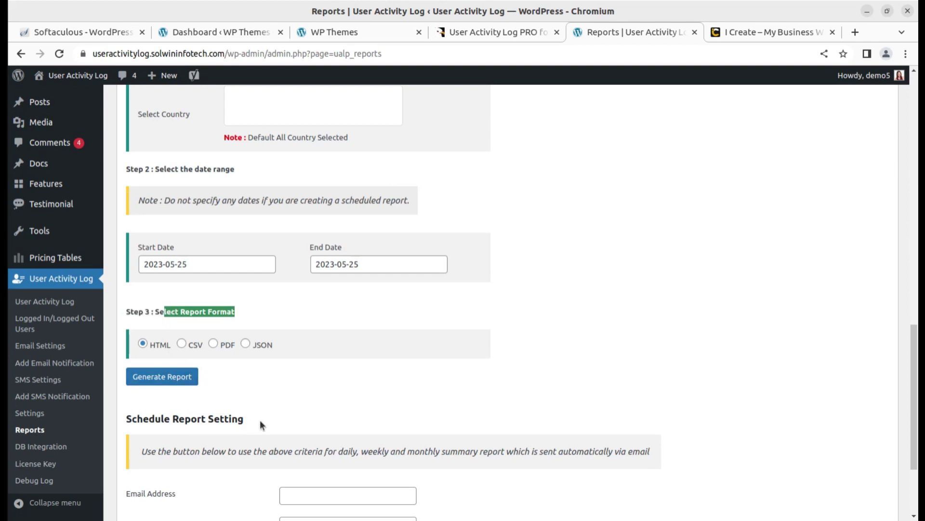
scroll(215, 384, down, 3)
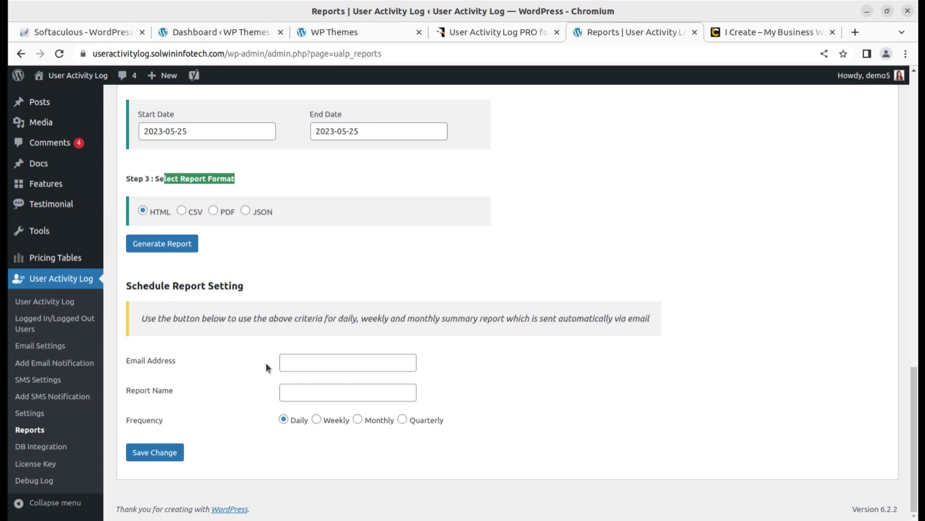
click(318, 362)
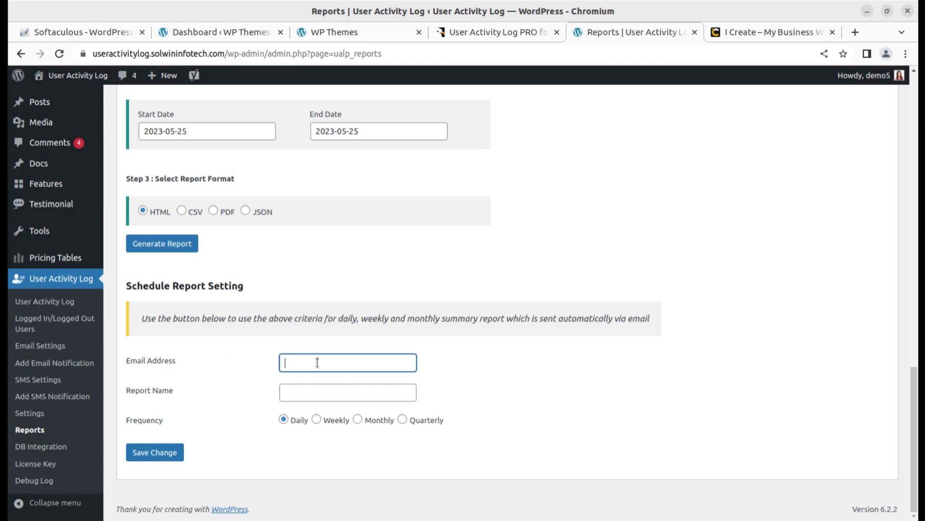
triple_click(214, 285)
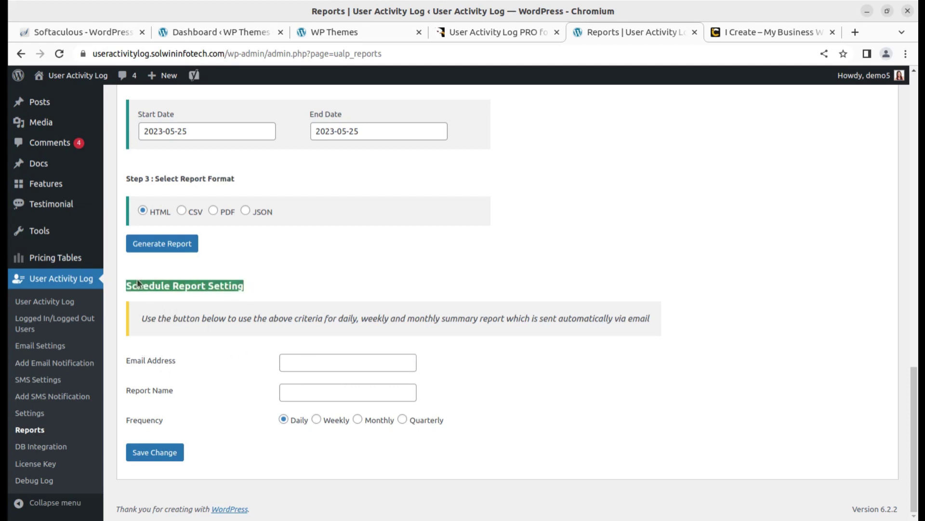
- Generate the user activity report in HTML format, look through the exported file and close it
click(178, 245)
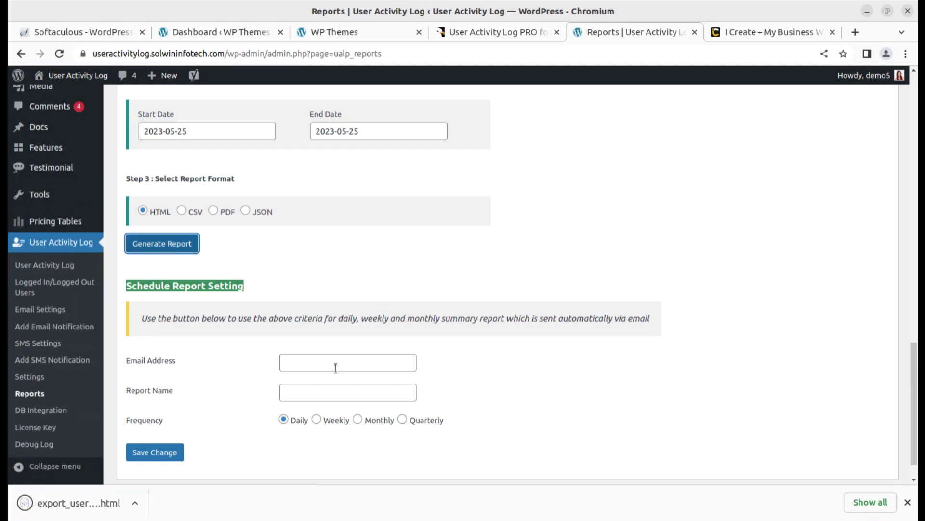
click(106, 504)
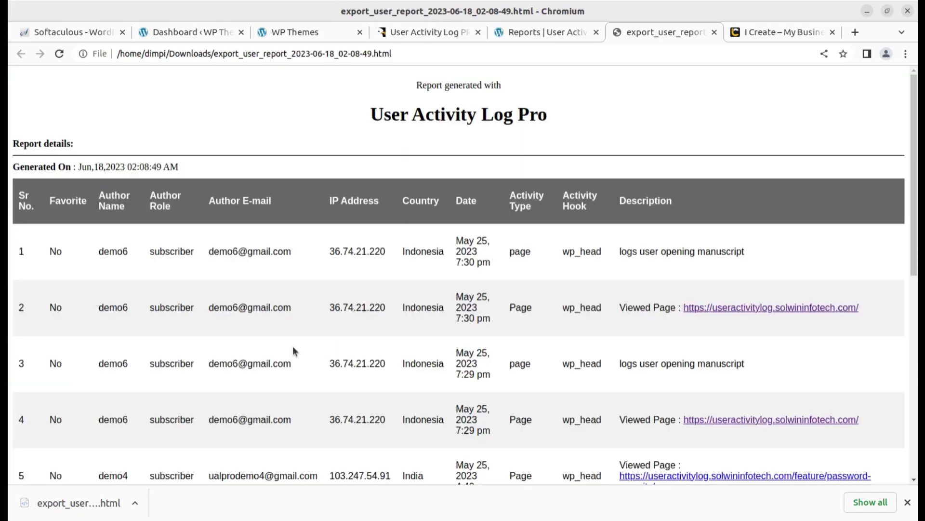
scroll(375, 280, down, 8)
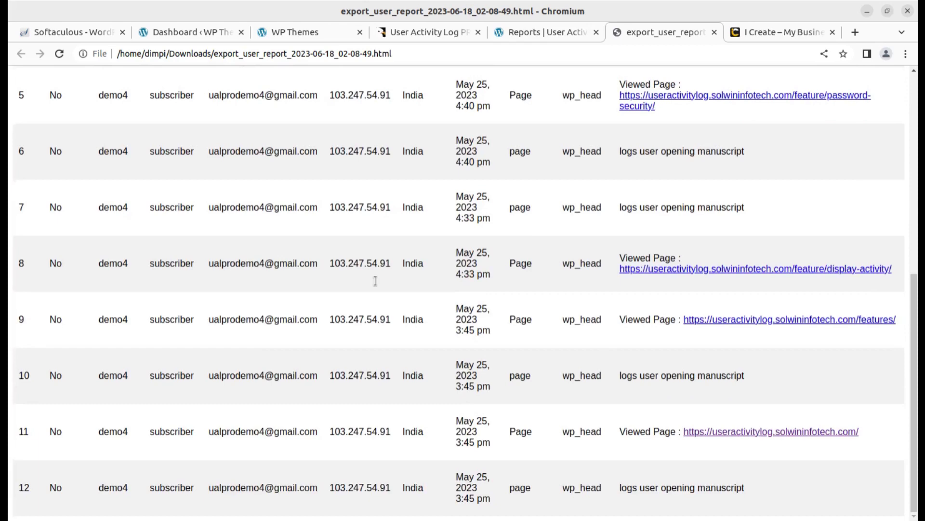
scroll(376, 281, up, 8)
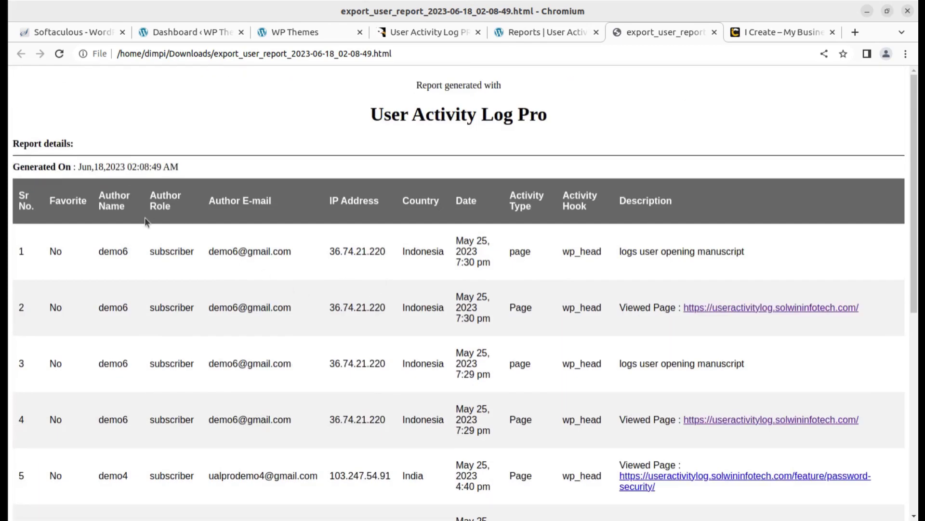
click(715, 32)
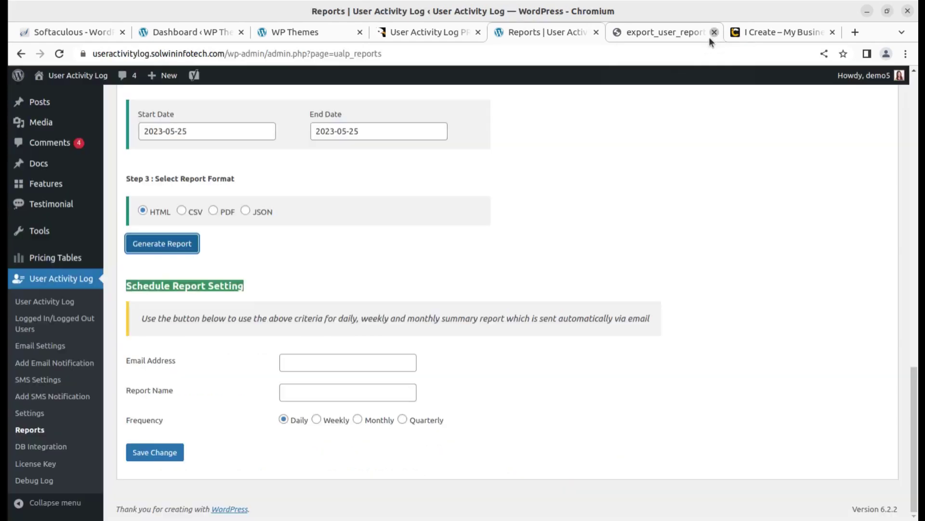
- Review the Generate Reports form again, covering its filters, date range and report formats
scroll(308, 279, up, 1)
scroll(308, 273, up, 10)
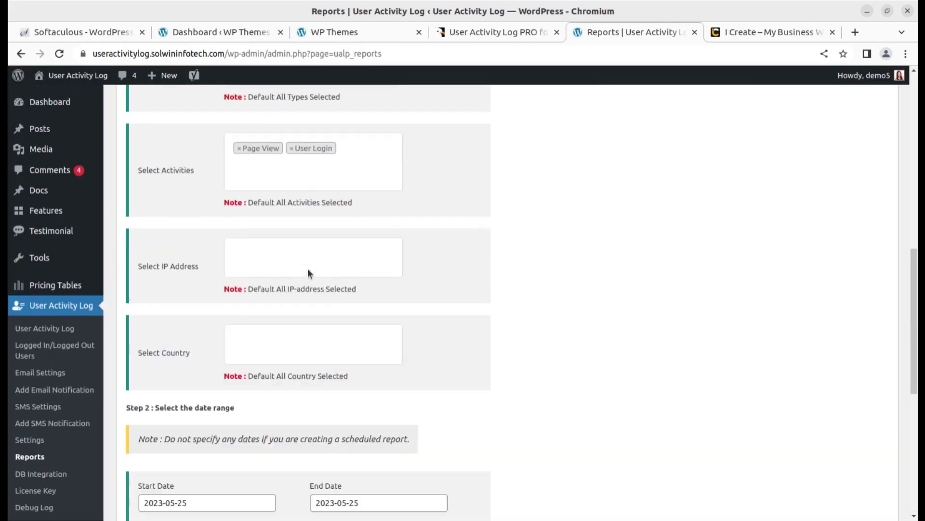
scroll(308, 273, down, 10)
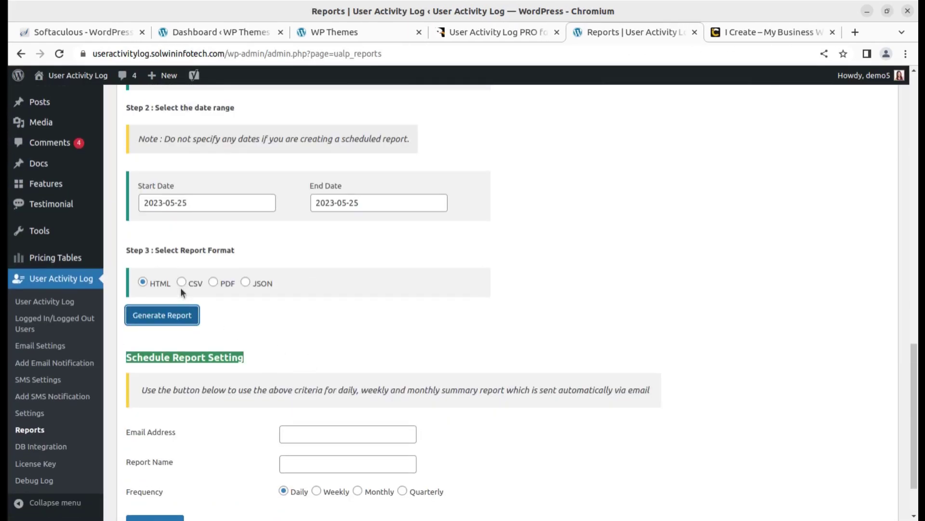
scroll(290, 280, up, 10)
scroll(289, 281, up, 2)
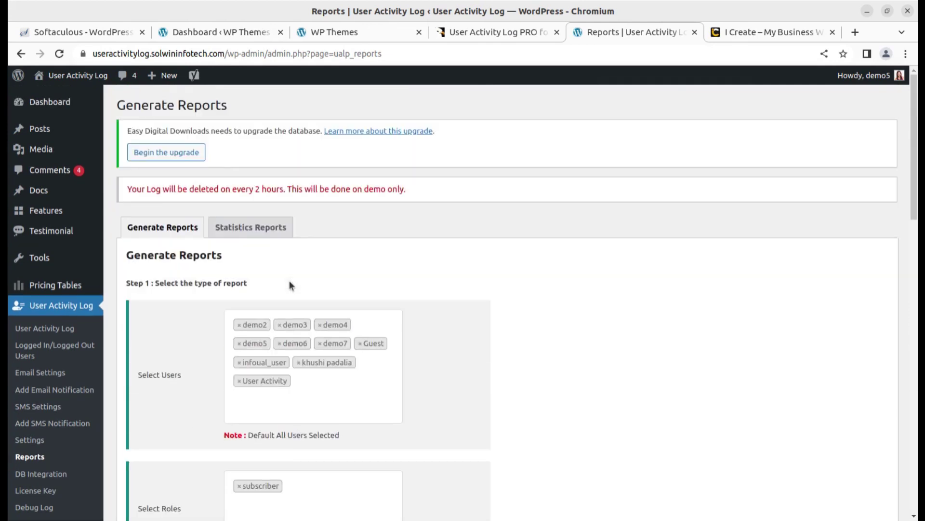
- View the Statistics Reports options for logins, views and published content, with their date range and report format
click(246, 230)
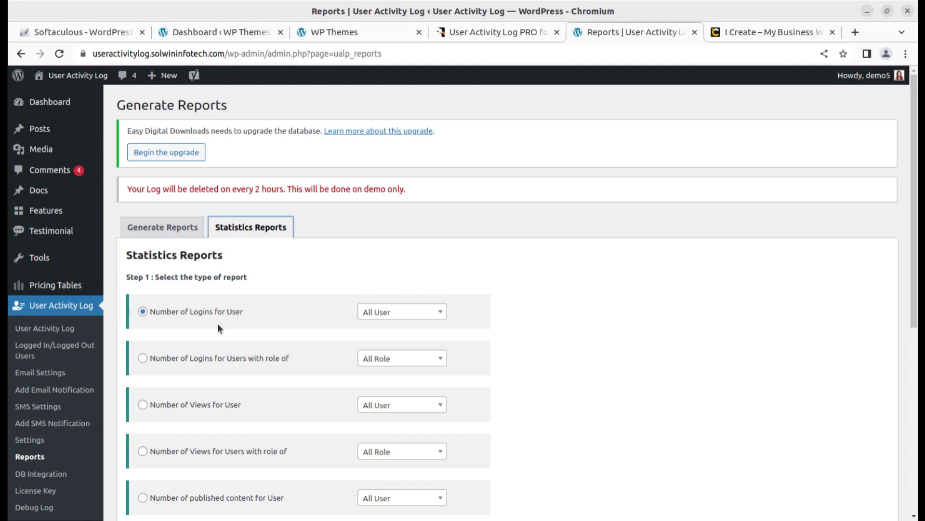
scroll(233, 326, down, 3)
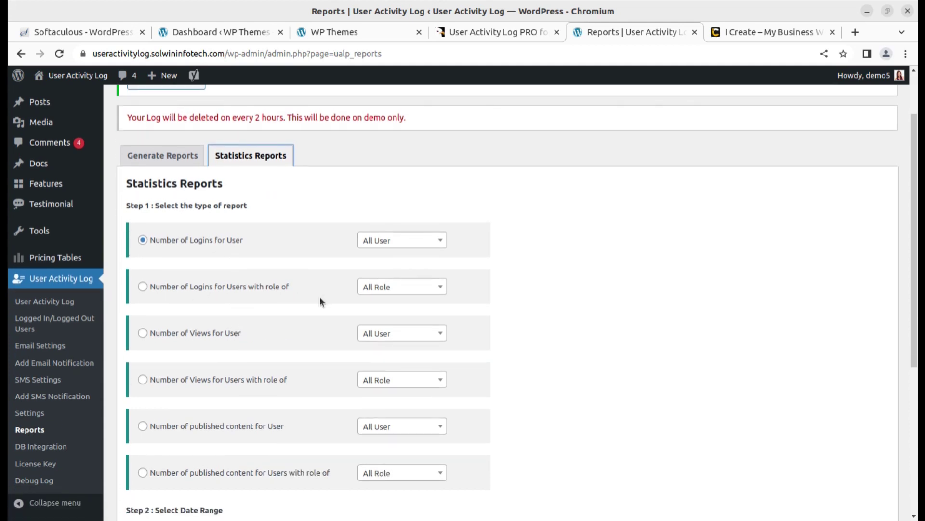
scroll(319, 298, down, 5)
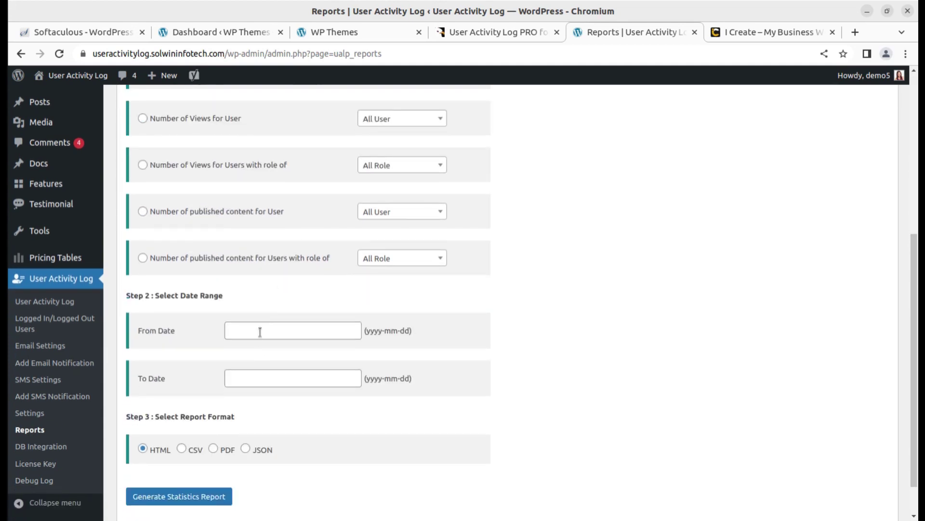
scroll(241, 360, down, 1)
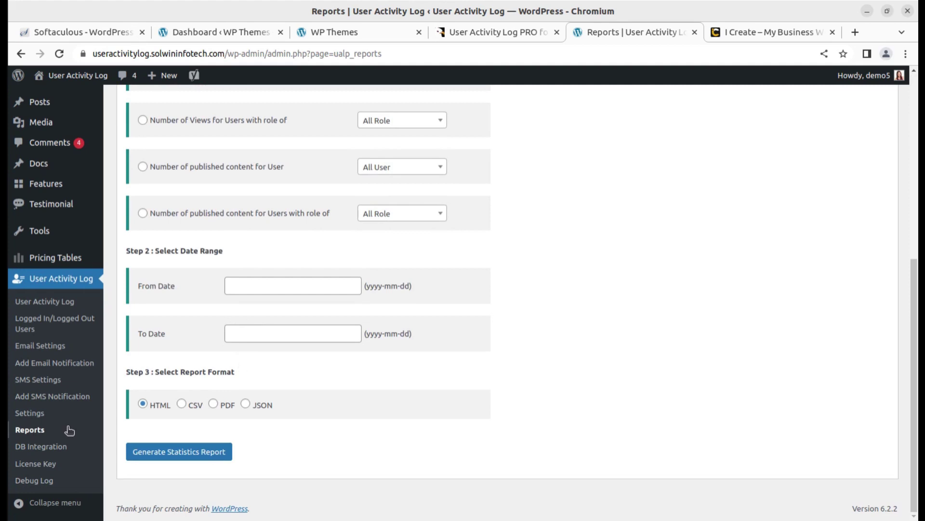
- Open the DB Integration page and read the note about keeping the fields blank to store data in the current site's database
click(52, 453)
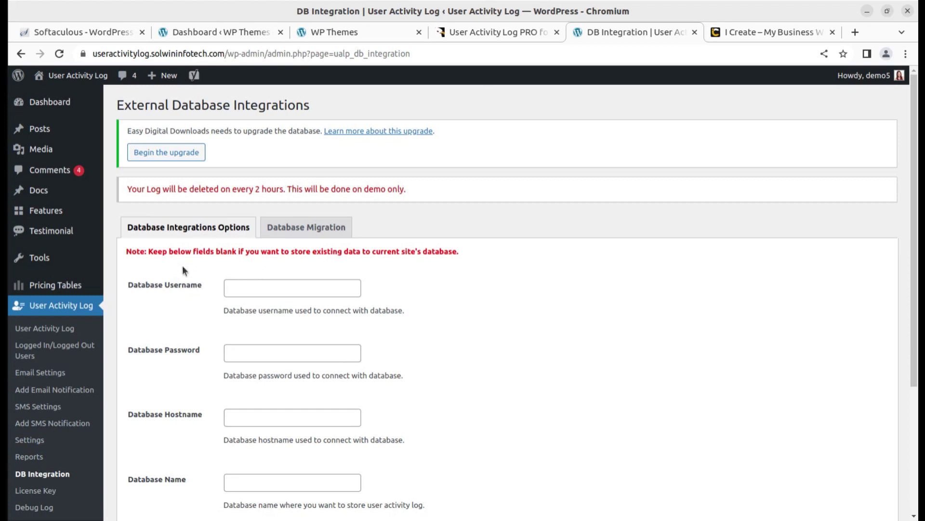
drag(154, 252, 235, 257)
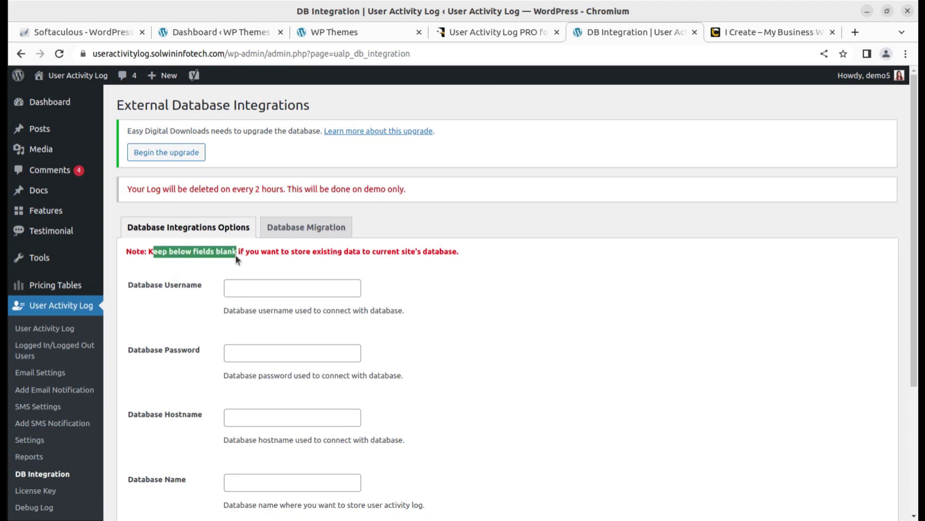
click(455, 254)
drag(484, 254, 168, 264)
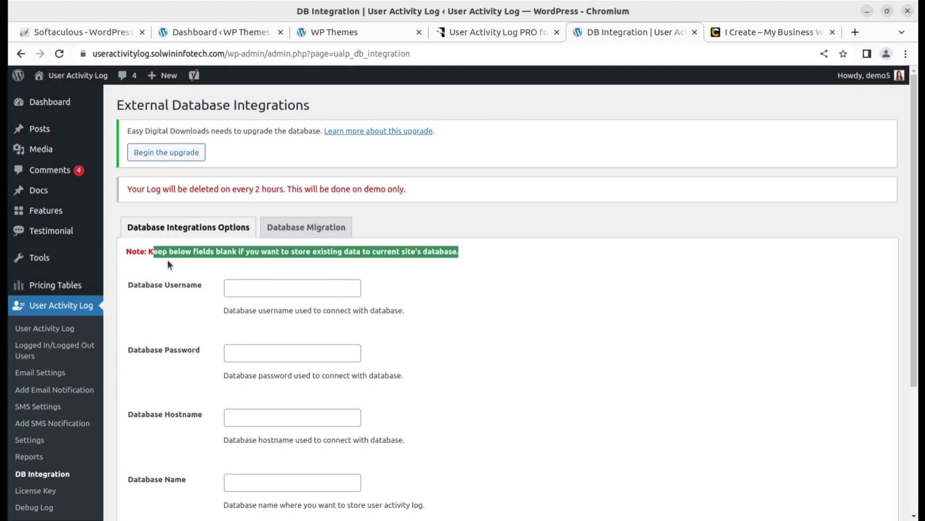
click(172, 271)
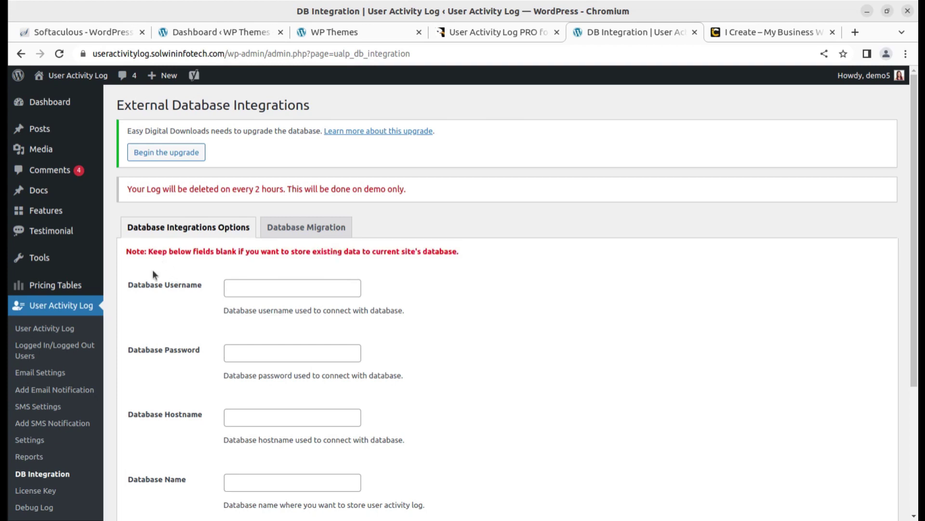
drag(147, 251, 457, 249)
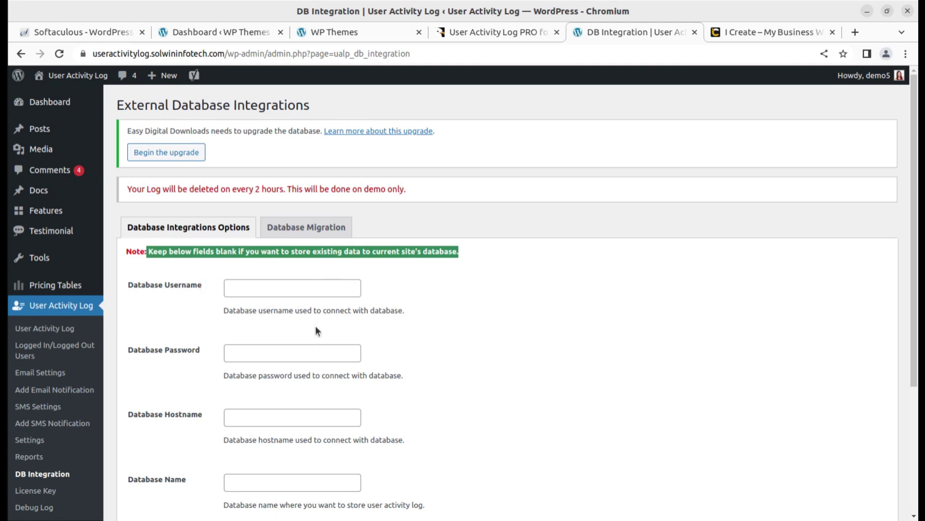
click(192, 309)
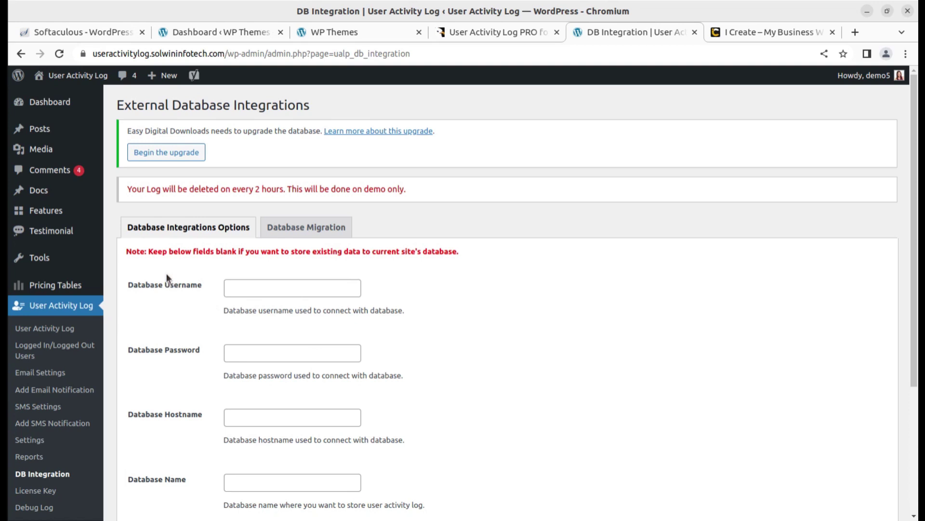
- View the external database connection fields and the Database Migration options
scroll(233, 237, down, 4)
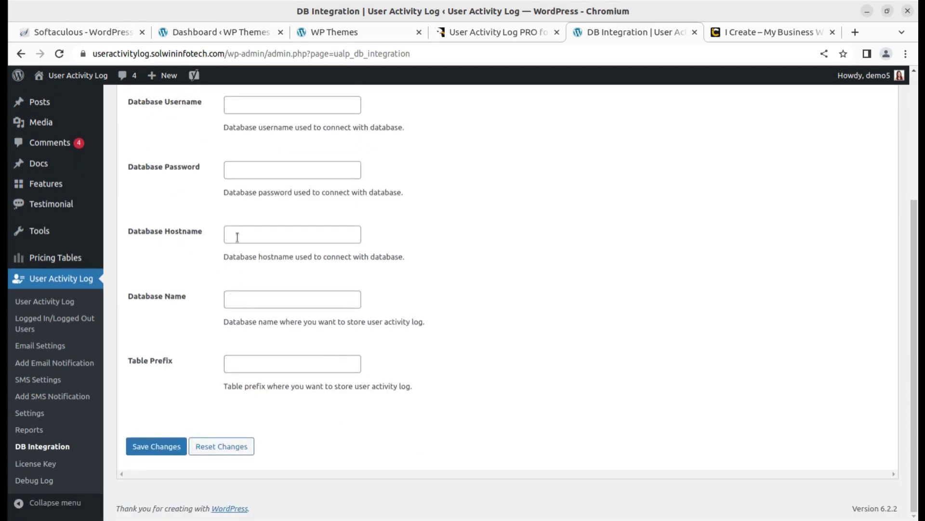
scroll(219, 365, up, 4)
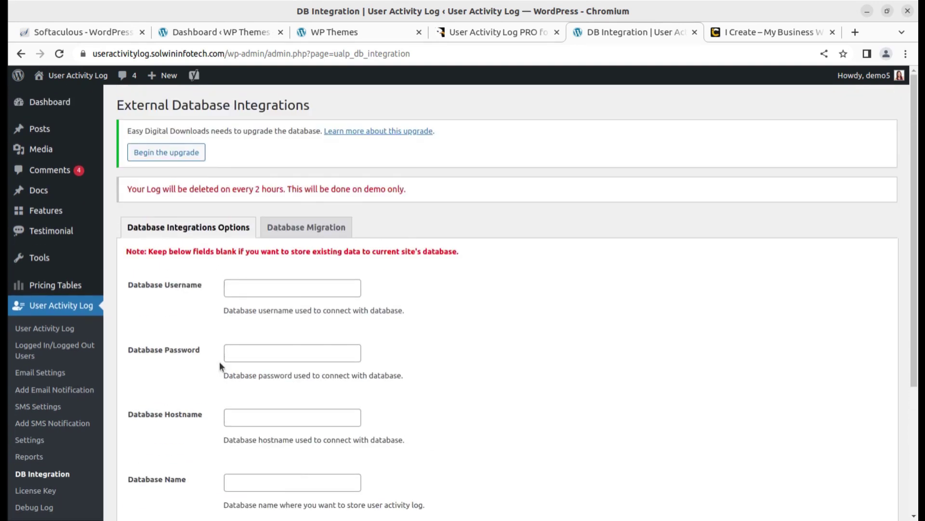
click(297, 236)
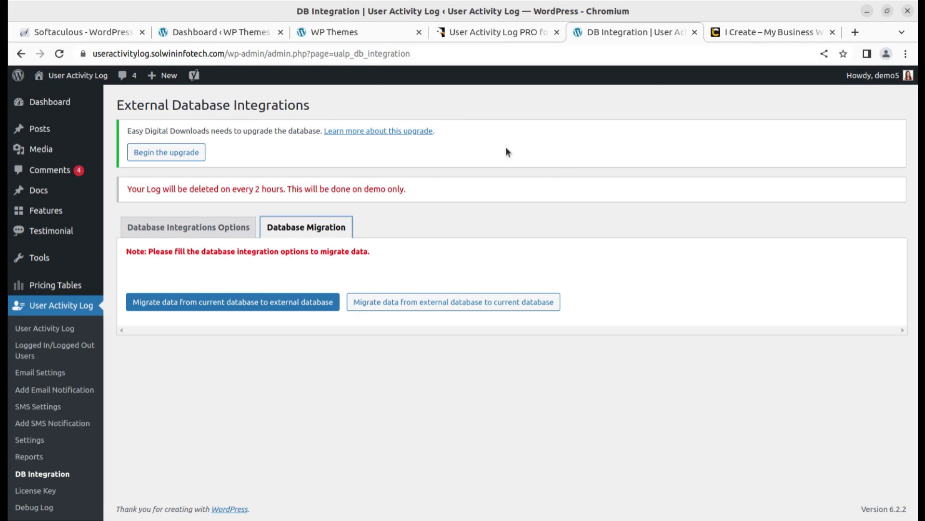
- Switch to the open WP Themes site showing the Kossy storefront
click(250, 33)
click(314, 33)
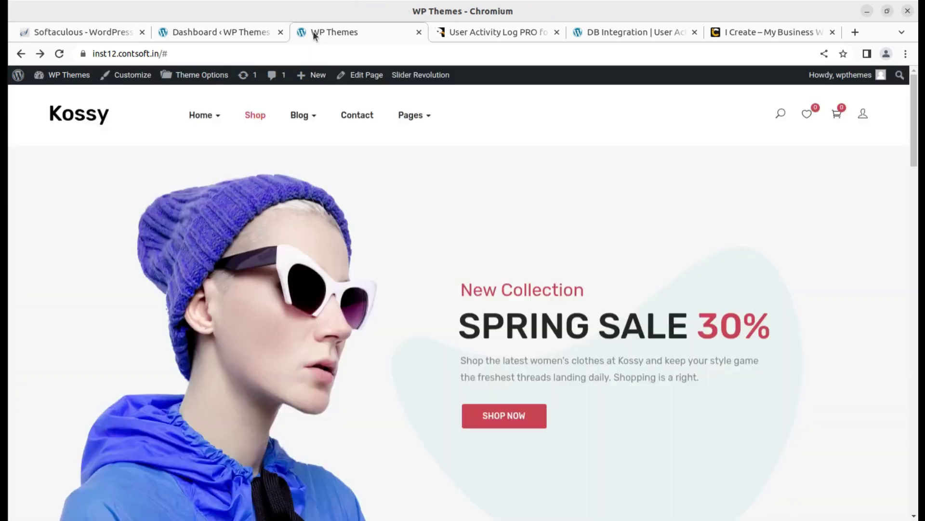
- Switch to the WP Themes dashboard and open the form for uploading a new plugin
click(241, 25)
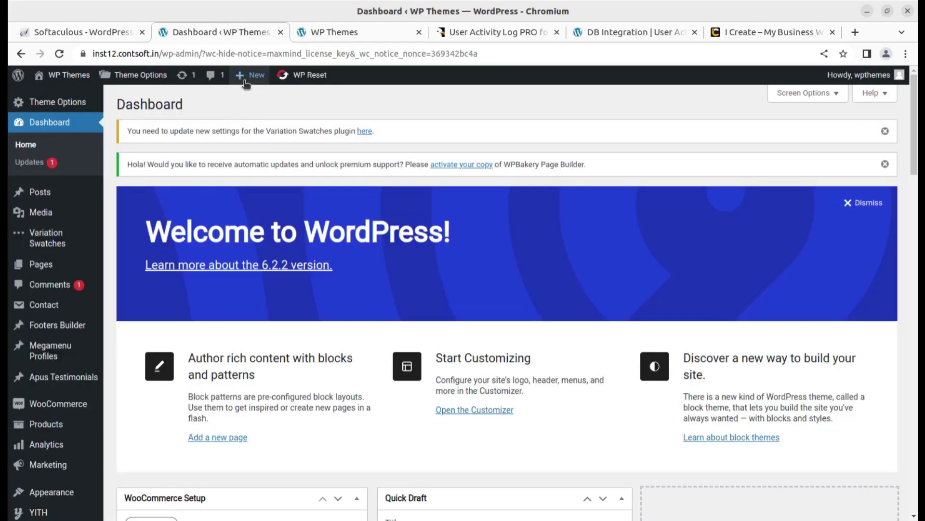
mouse_move(246, 83)
scroll(73, 415, down, 6)
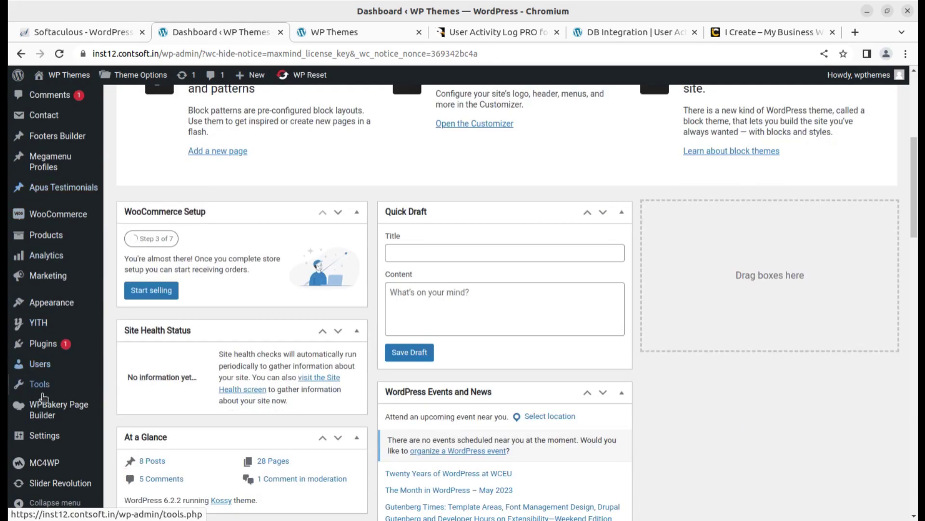
mouse_move(49, 344)
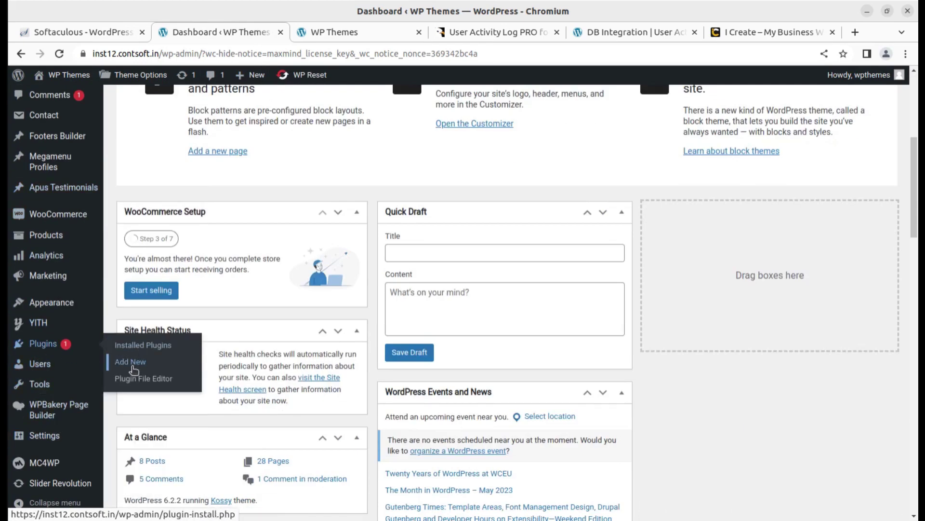
click(131, 366)
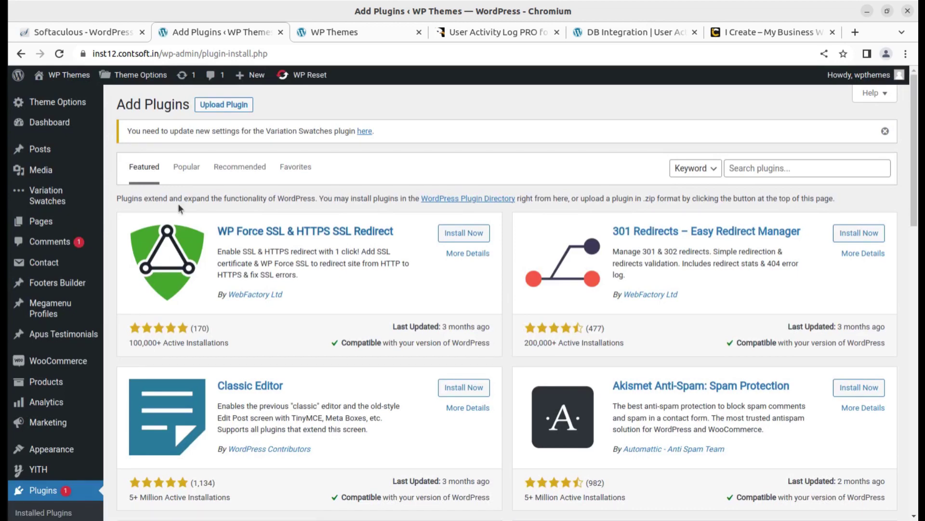
click(223, 104)
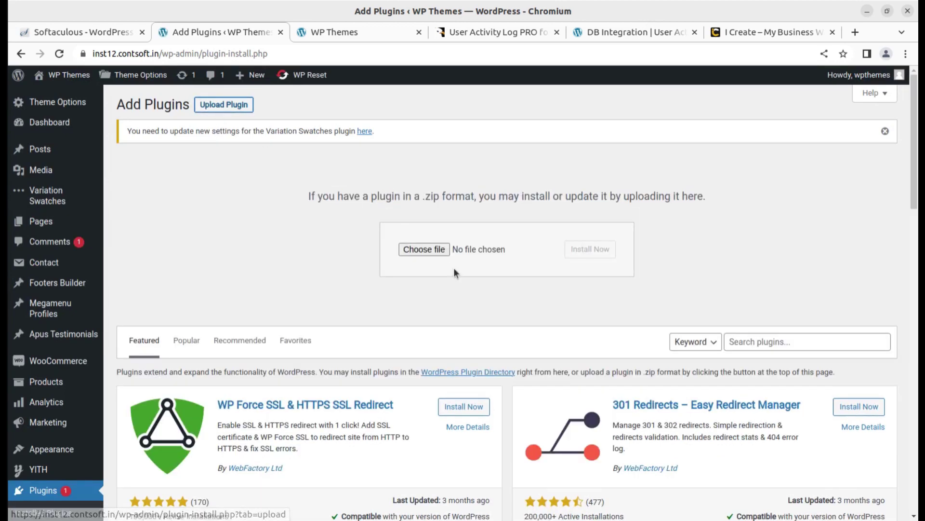
- Upload user-activity-log-pro.zip from the User Activity Log PRO_v2.3.2 folder in Downloads and install it
click(430, 249)
click(271, 211)
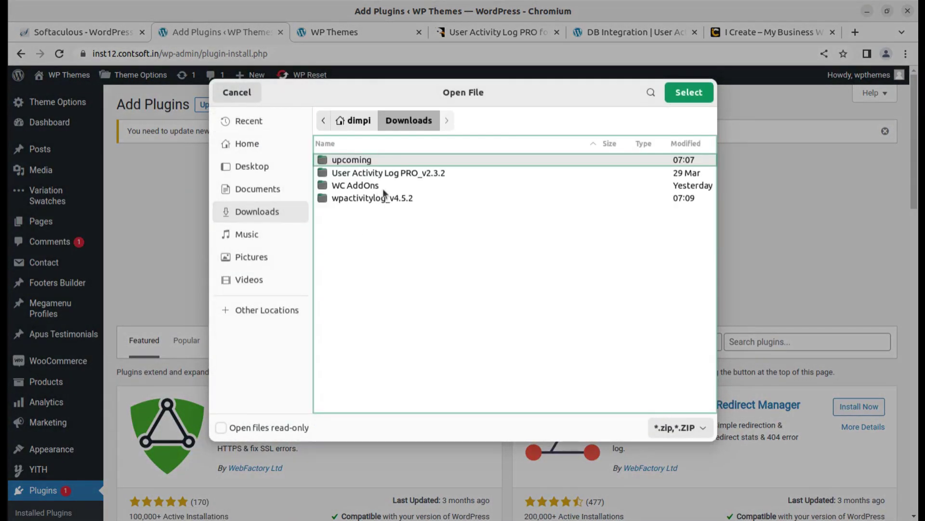
double_click(391, 174)
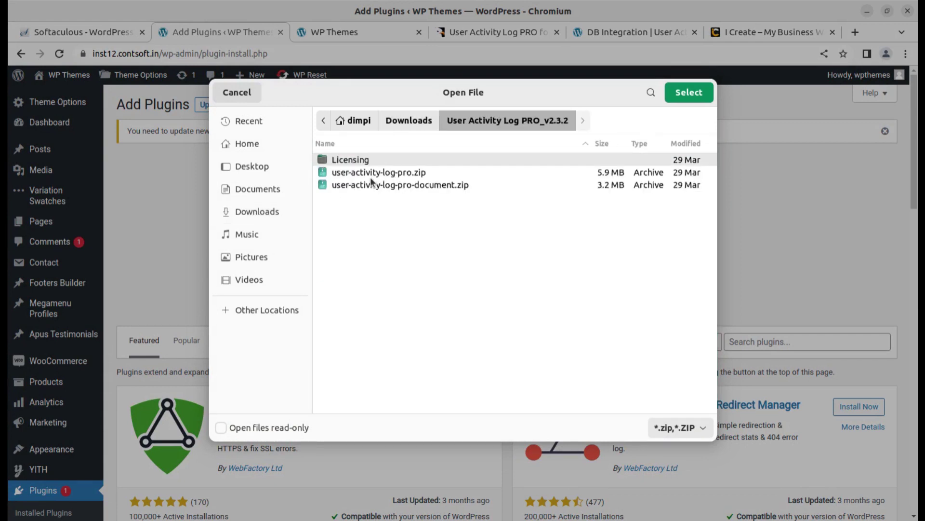
click(370, 175)
click(681, 92)
click(608, 254)
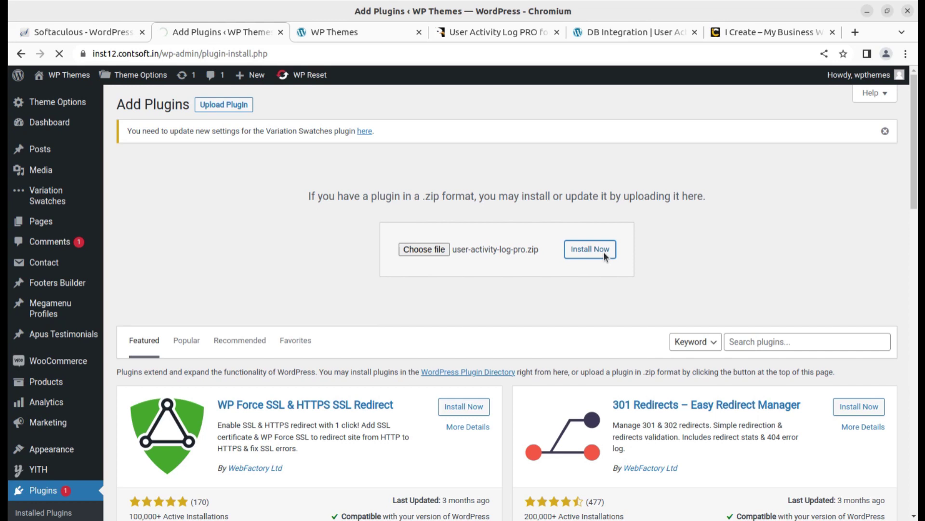
- Switch to the i-Create website and view the Mentor Connect page for scheduling a chat discussion
click(757, 39)
scroll(620, 281, up, 5)
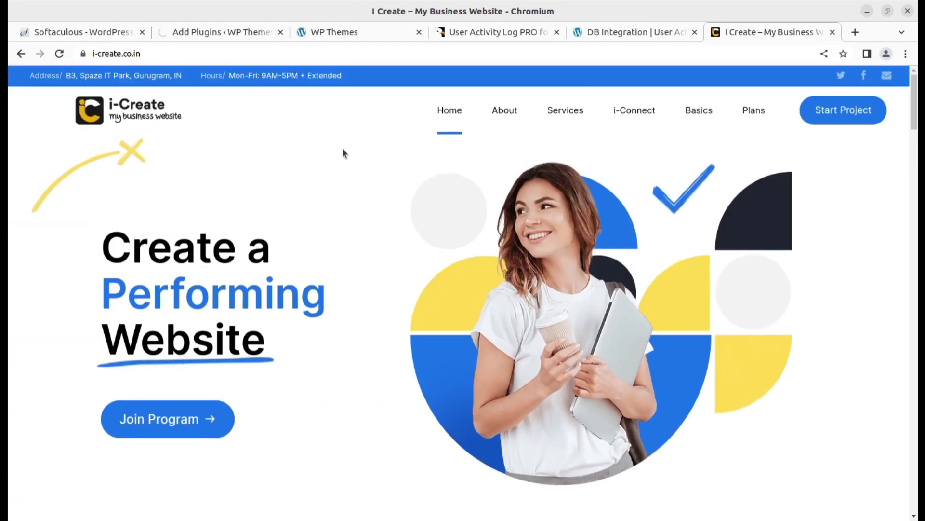
mouse_move(616, 114)
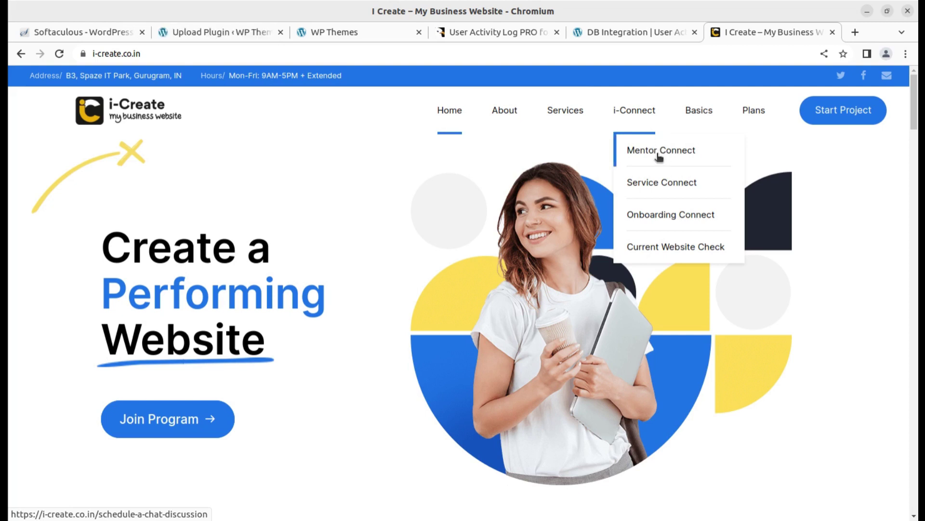
click(658, 157)
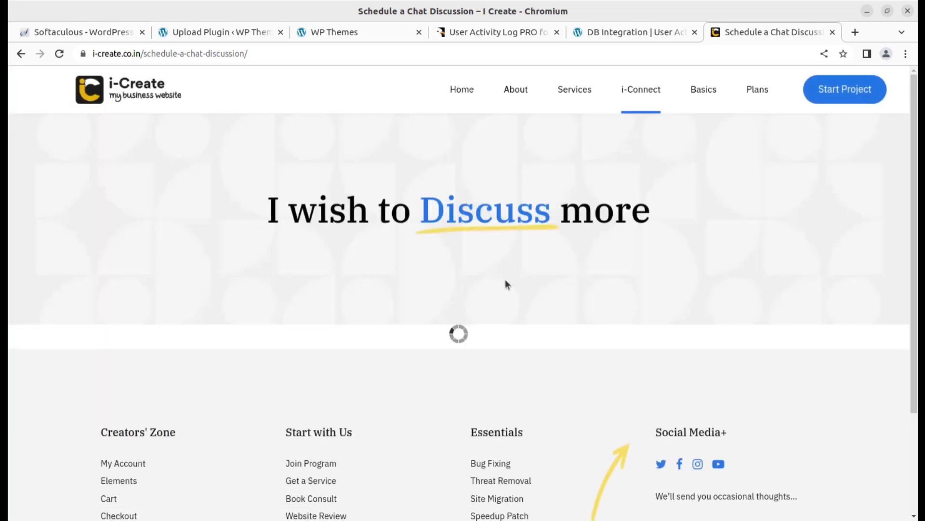
scroll(367, 303, down, 5)
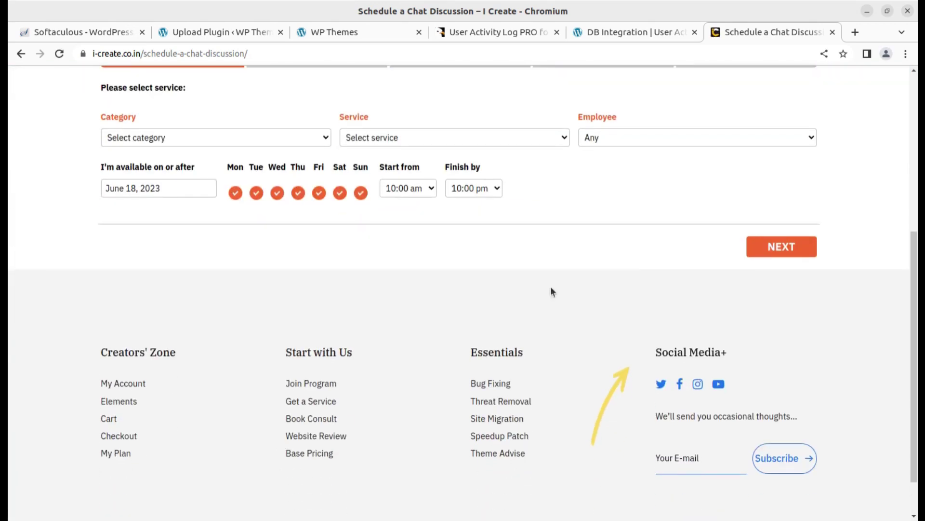
scroll(551, 291, up, 5)
- Return to the WP Themes admin and activate the uploaded User Activity Log Pro plugin
click(232, 33)
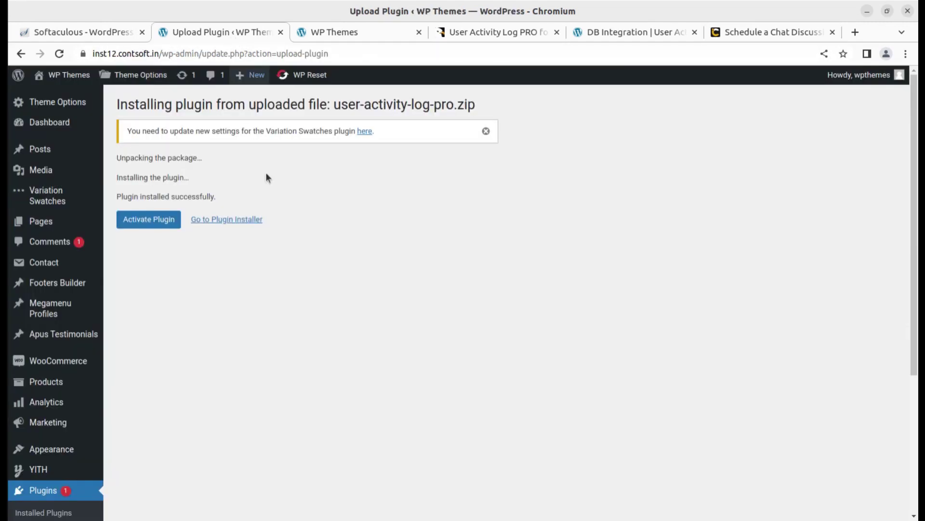
click(166, 225)
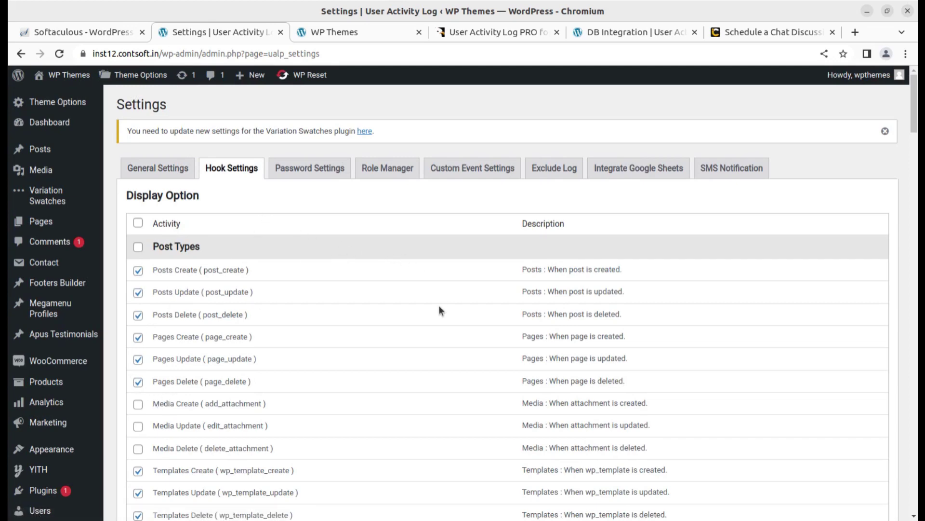
- Look over the plugin's Hook Settings, open the User Activity Log page and examine its logged activity
scroll(88, 363, down, 5)
scroll(70, 463, down, 3)
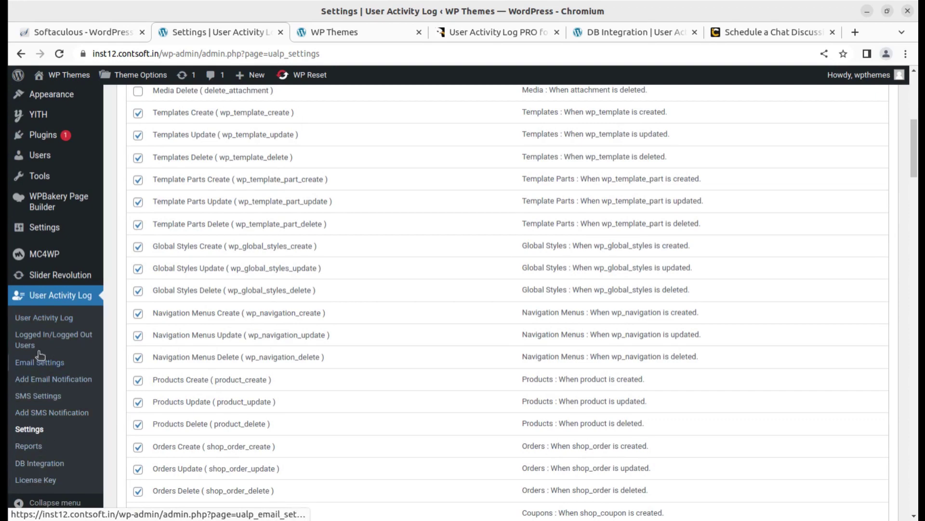
scroll(53, 379, up, 2)
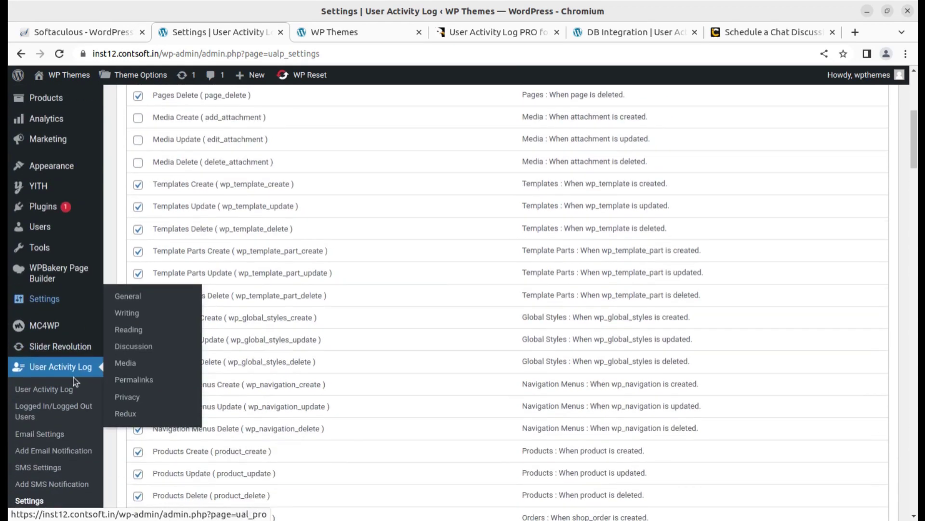
click(45, 370)
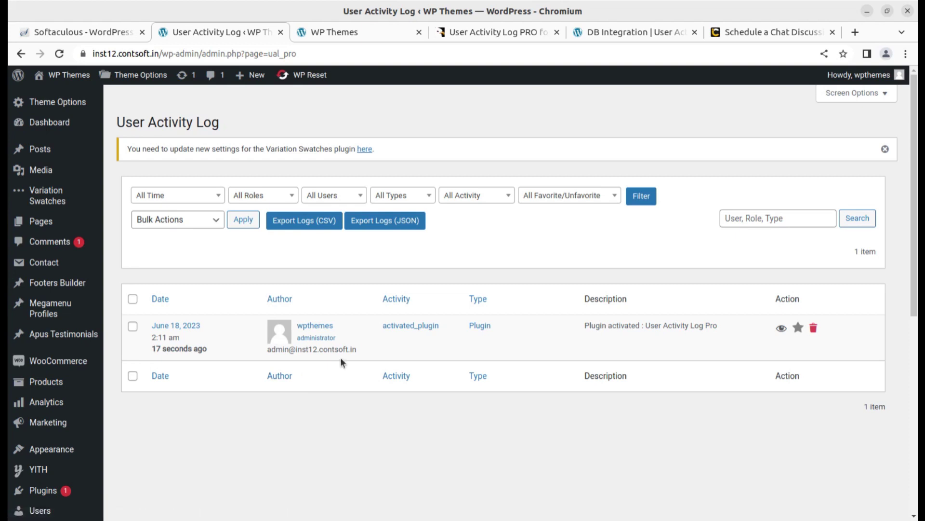
scroll(341, 360, down, 3)
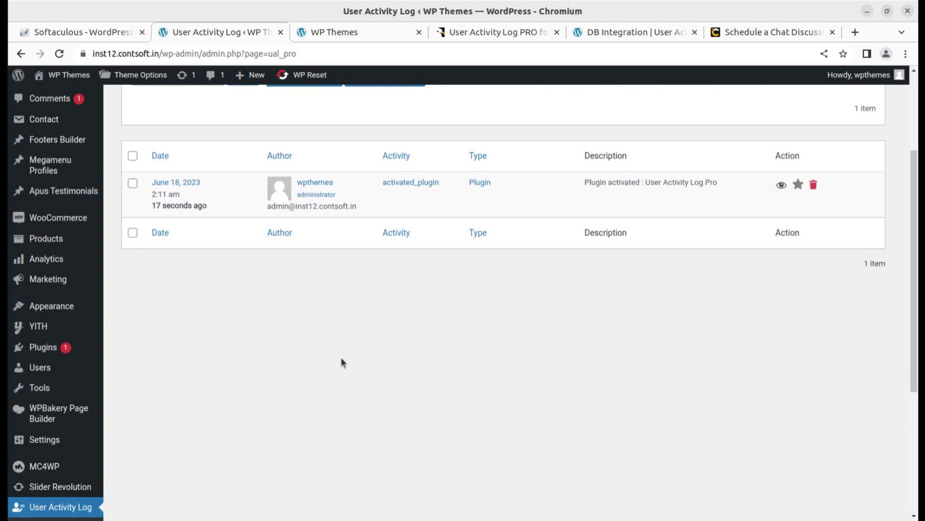
scroll(180, 392, down, 4)
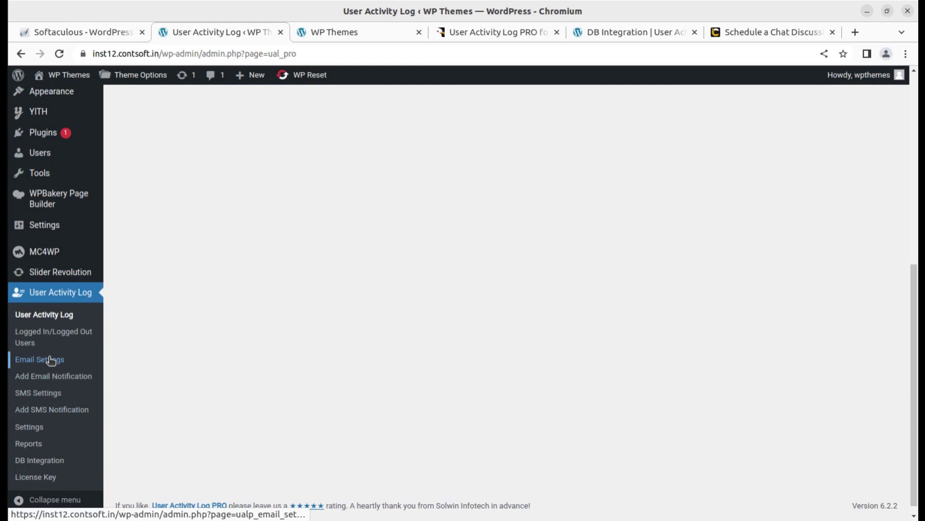
scroll(51, 359, up, 5)
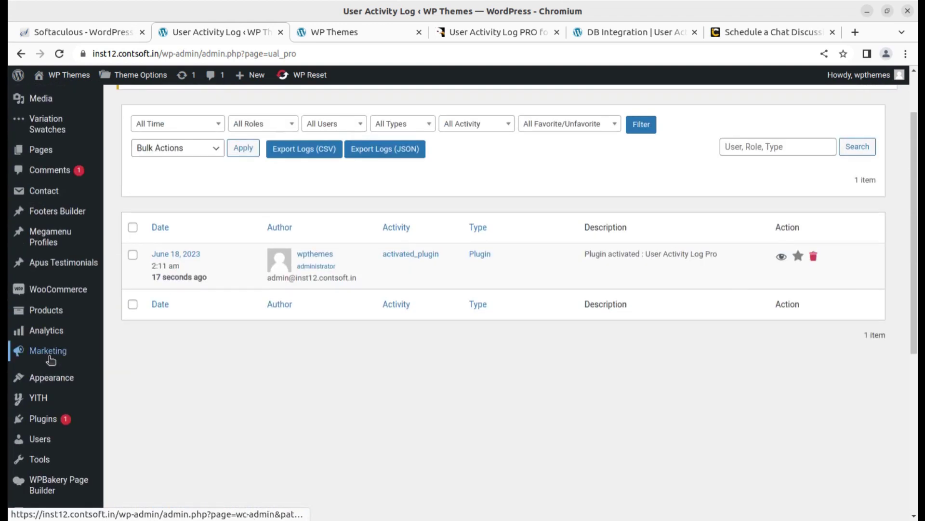